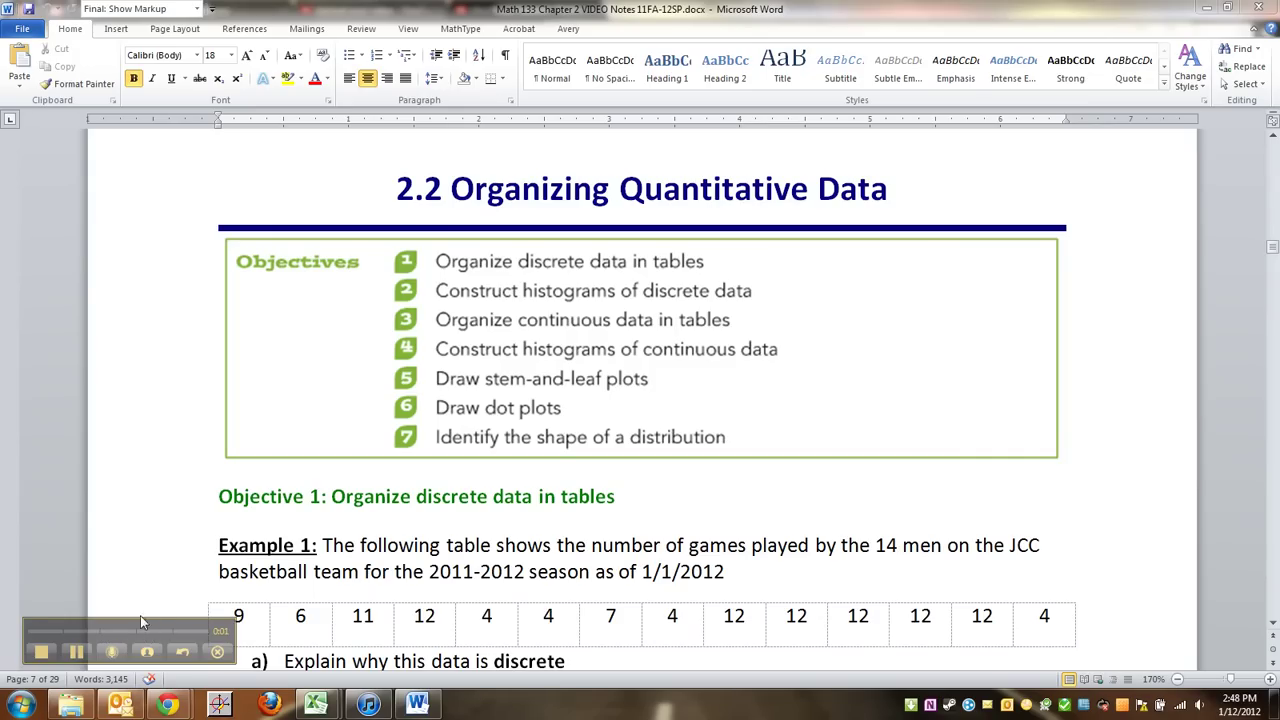
{"action": "left_click", "coordinate": [558, 500]}
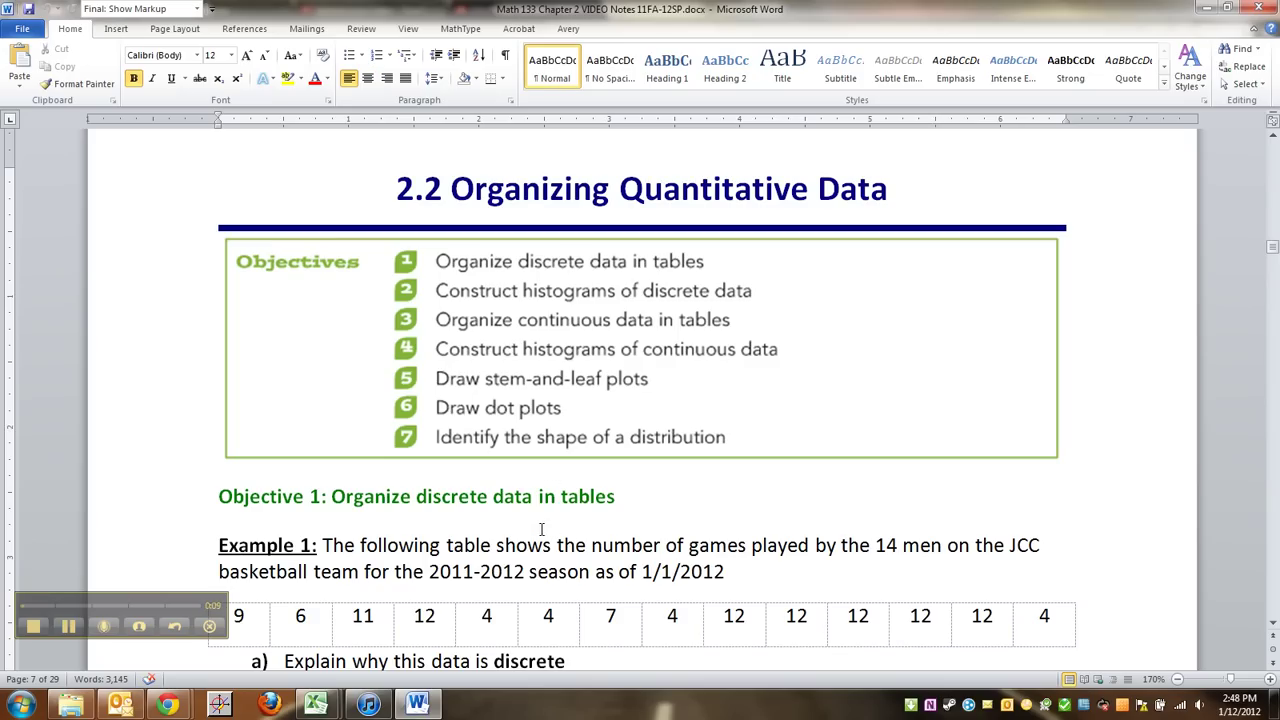
{"action": "left_click", "coordinate": [524, 547]}
{"action": "scroll", "coordinate": [528, 545], "scroll_direction": "up", "scroll_amount": 1}
{"action": "scroll", "coordinate": [528, 545], "scroll_direction": "down", "scroll_amount": 1}
{"action": "scroll", "coordinate": [528, 545], "scroll_direction": "down", "scroll_amount": 1}
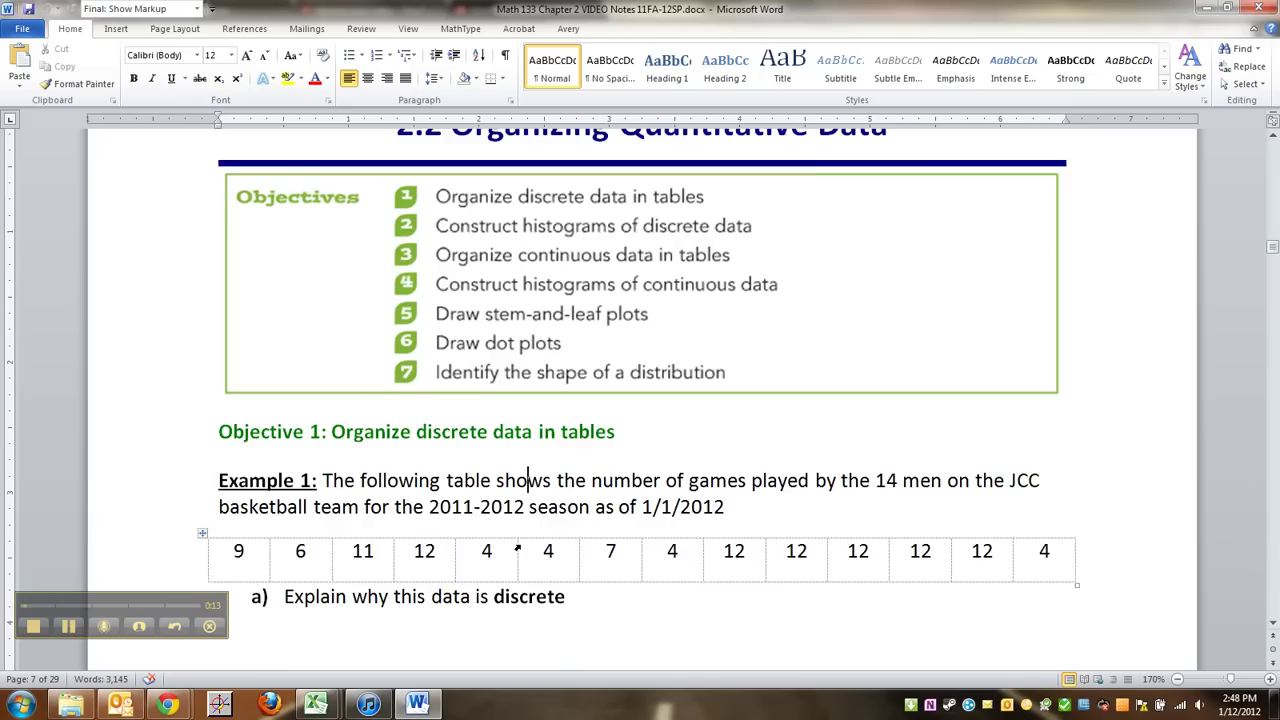
{"action": "scroll", "coordinate": [522, 545], "scroll_direction": "up", "scroll_amount": 1}
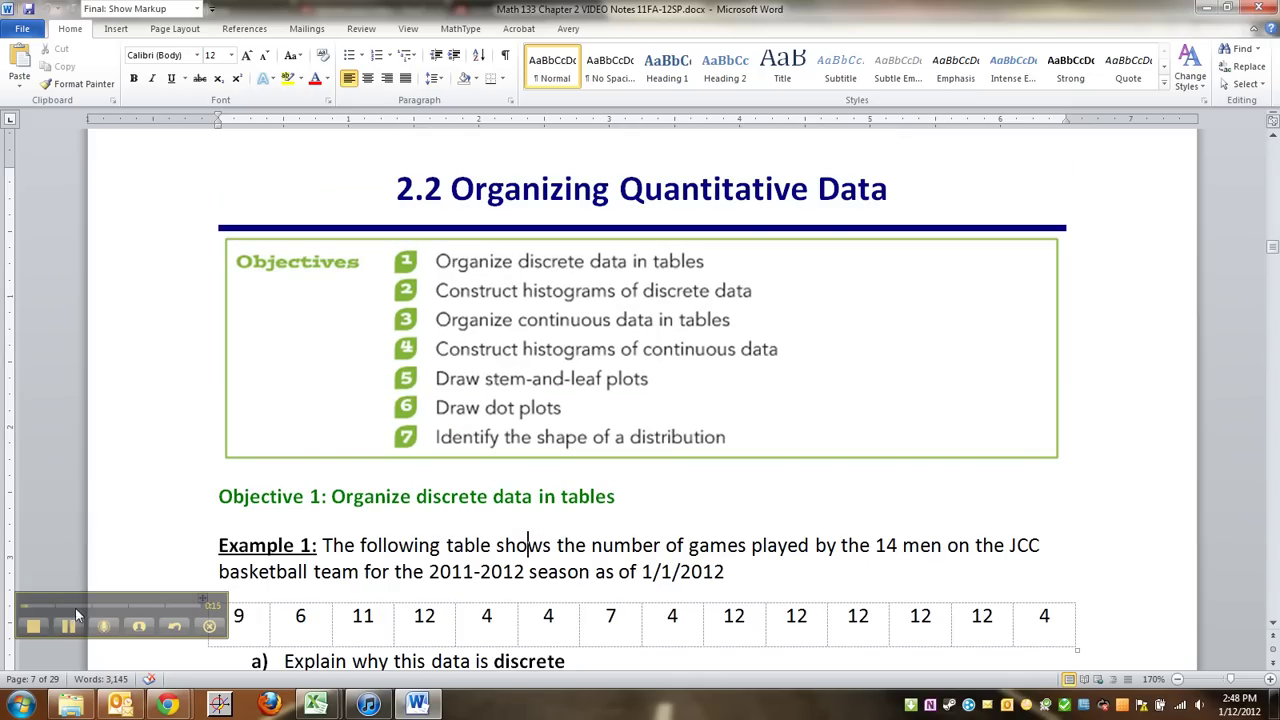
{"action": "left_click_drag", "start_coordinate": [75, 608], "coordinate": [70, 452]}
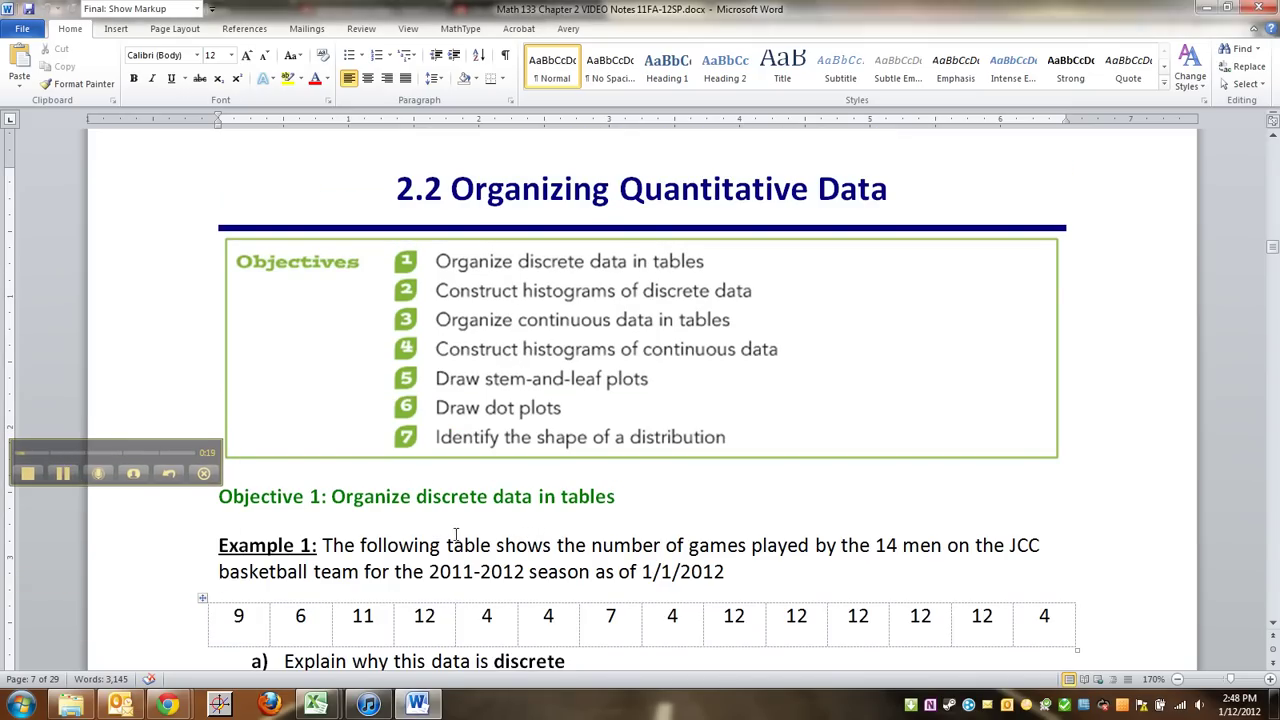
Step: Review the section 2.1 Organizing Qualitative Data notes, from the title through the frequency distribution definitions to the pie chart objective
{"action": "scroll", "coordinate": [452, 532], "scroll_direction": "up", "scroll_amount": 1}
{"action": "scroll", "coordinate": [452, 537], "scroll_direction": "up", "scroll_amount": 5}
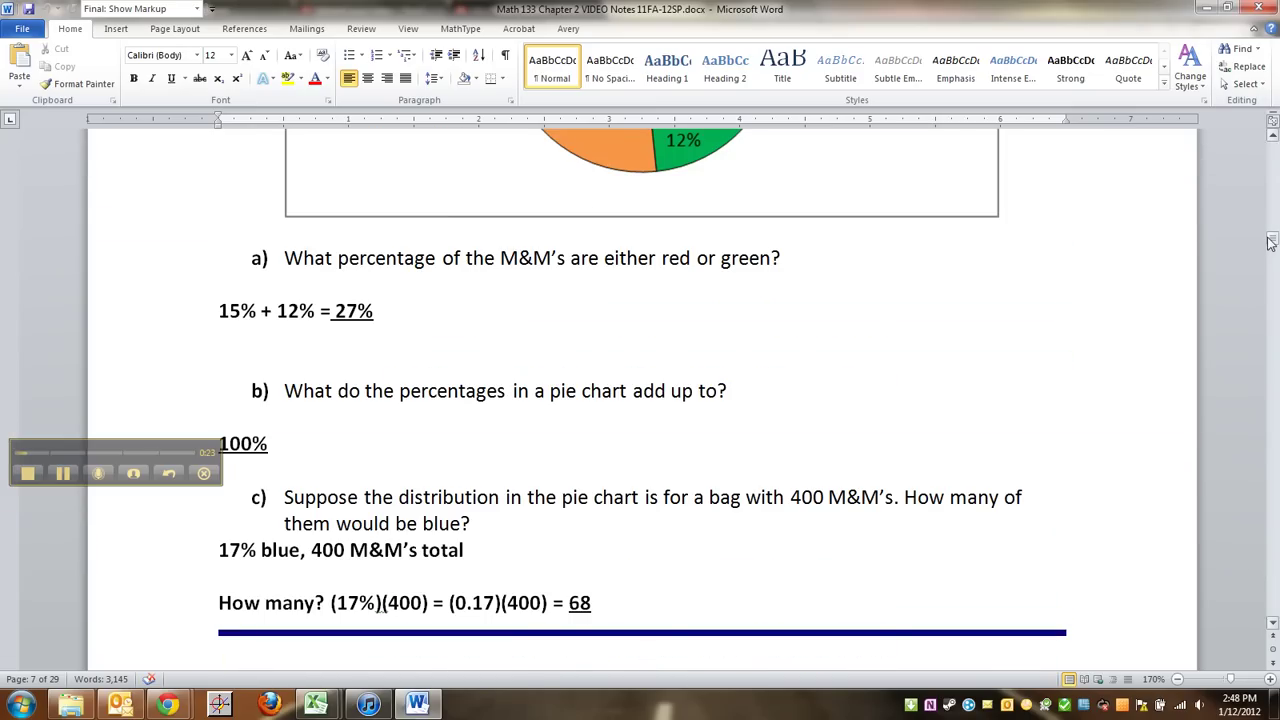
{"action": "left_click_drag", "start_coordinate": [1271, 245], "coordinate": [1273, 150]}
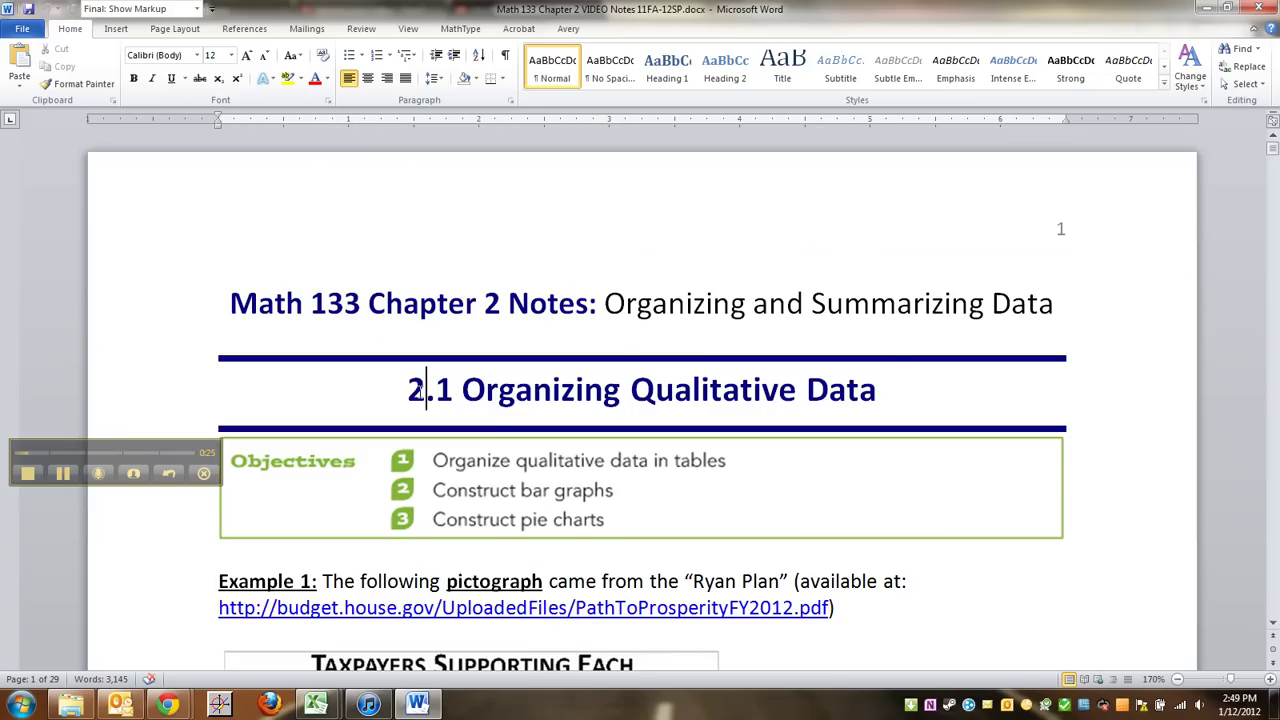
{"action": "left_click_drag", "start_coordinate": [425, 390], "coordinate": [792, 430]}
{"action": "left_click", "coordinate": [751, 363]}
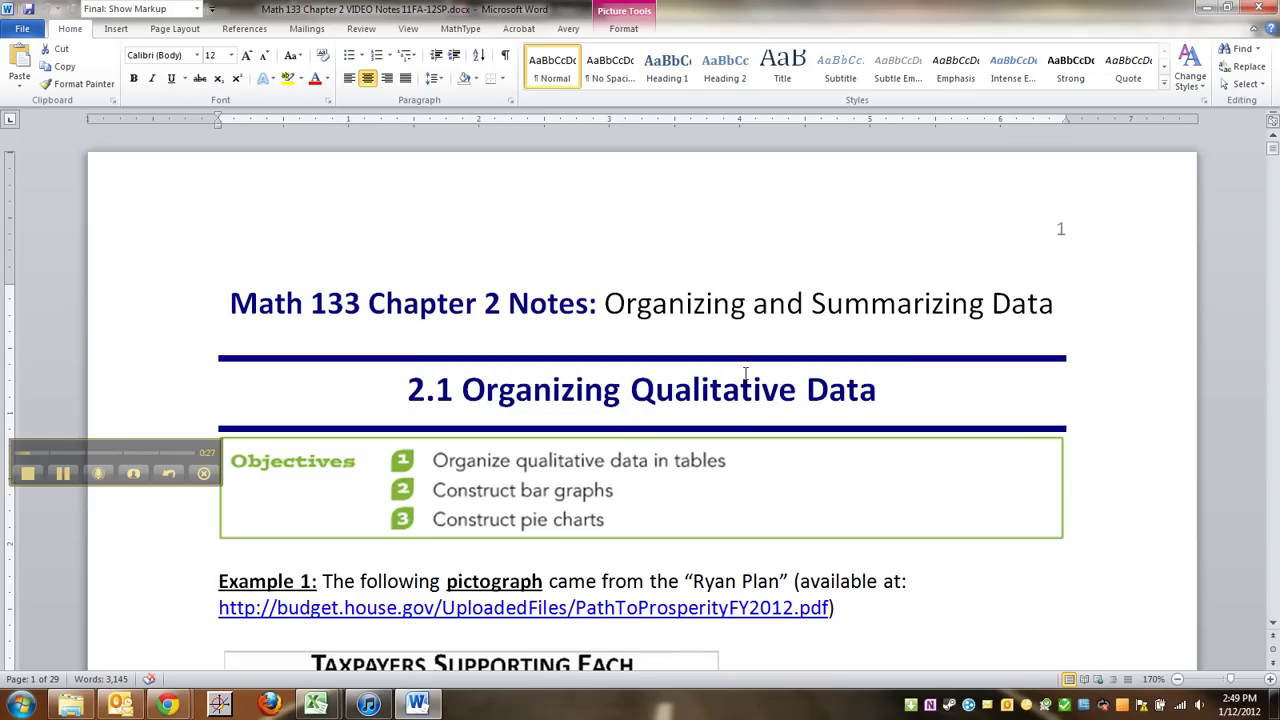
{"action": "left_click_drag", "start_coordinate": [878, 390], "coordinate": [850, 398]}
{"action": "left_click", "coordinate": [426, 390]}
{"action": "left_click", "coordinate": [850, 398]}
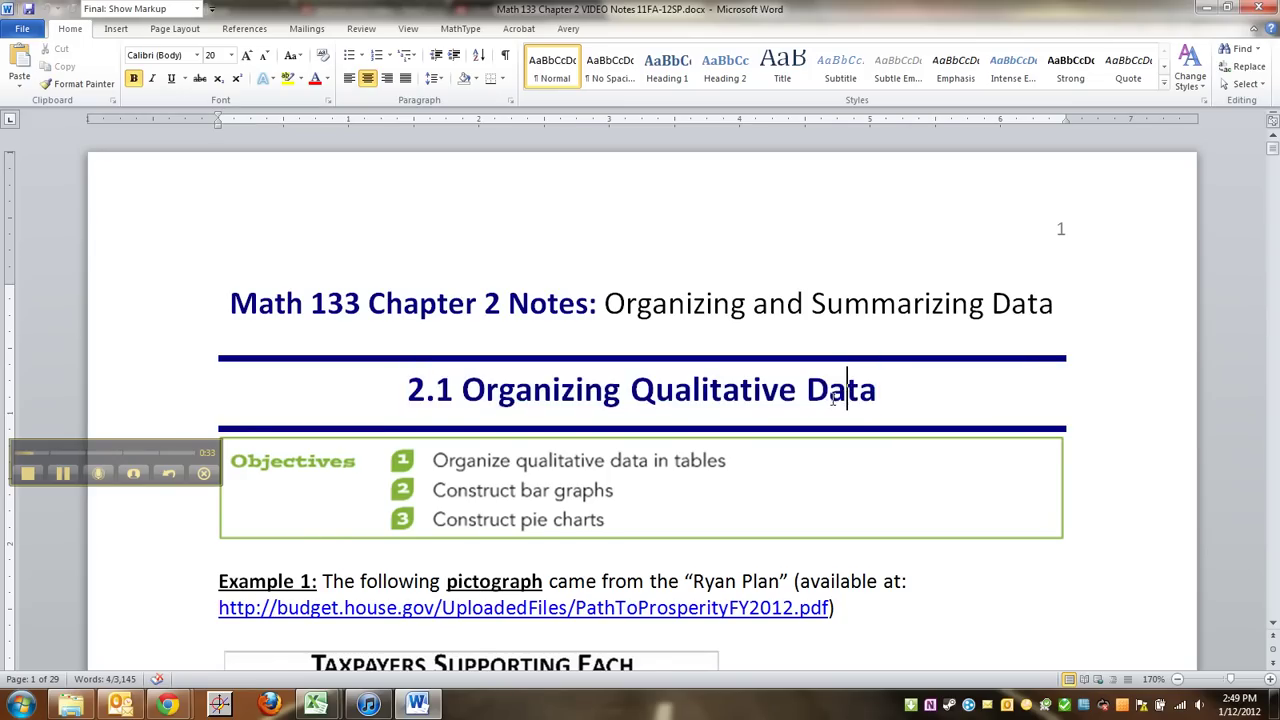
{"action": "scroll", "coordinate": [832, 402], "scroll_direction": "down", "scroll_amount": 8}
{"action": "scroll", "coordinate": [832, 402], "scroll_direction": "down", "scroll_amount": 10}
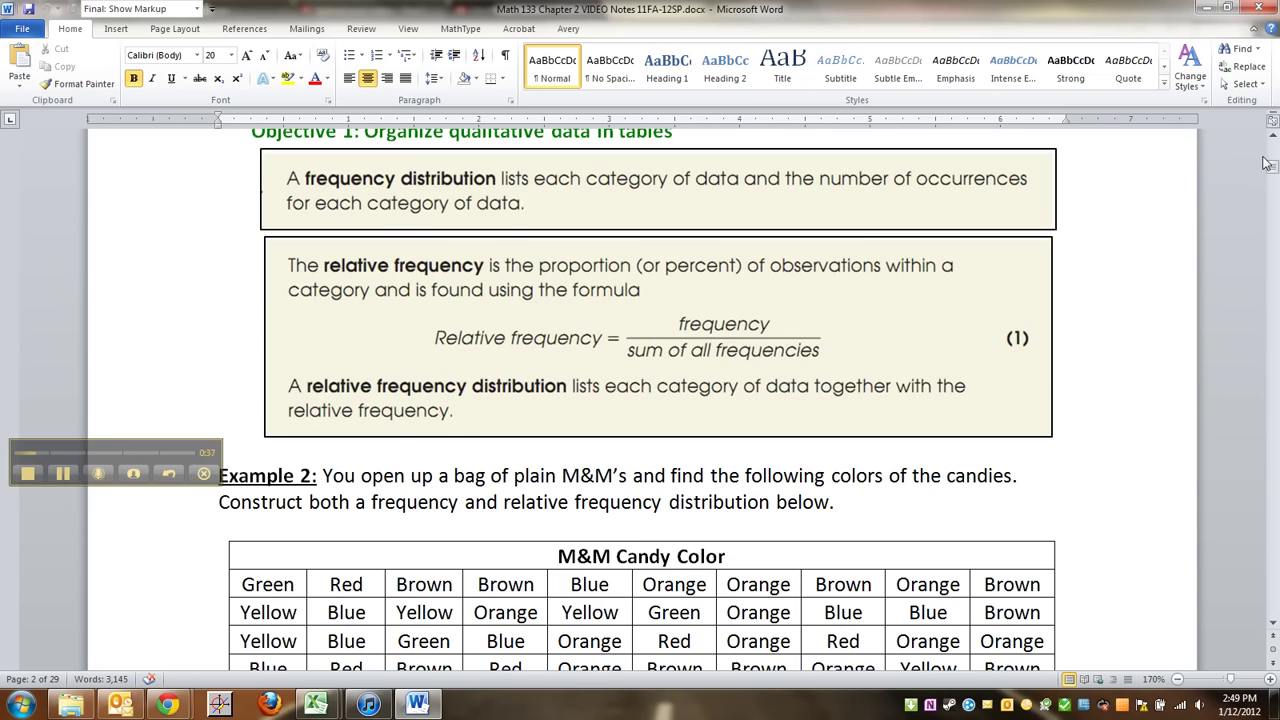
{"action": "left_click_drag", "start_coordinate": [1272, 166], "coordinate": [1274, 227]}
{"action": "scroll", "coordinate": [698, 542], "scroll_direction": "down", "scroll_amount": 13}
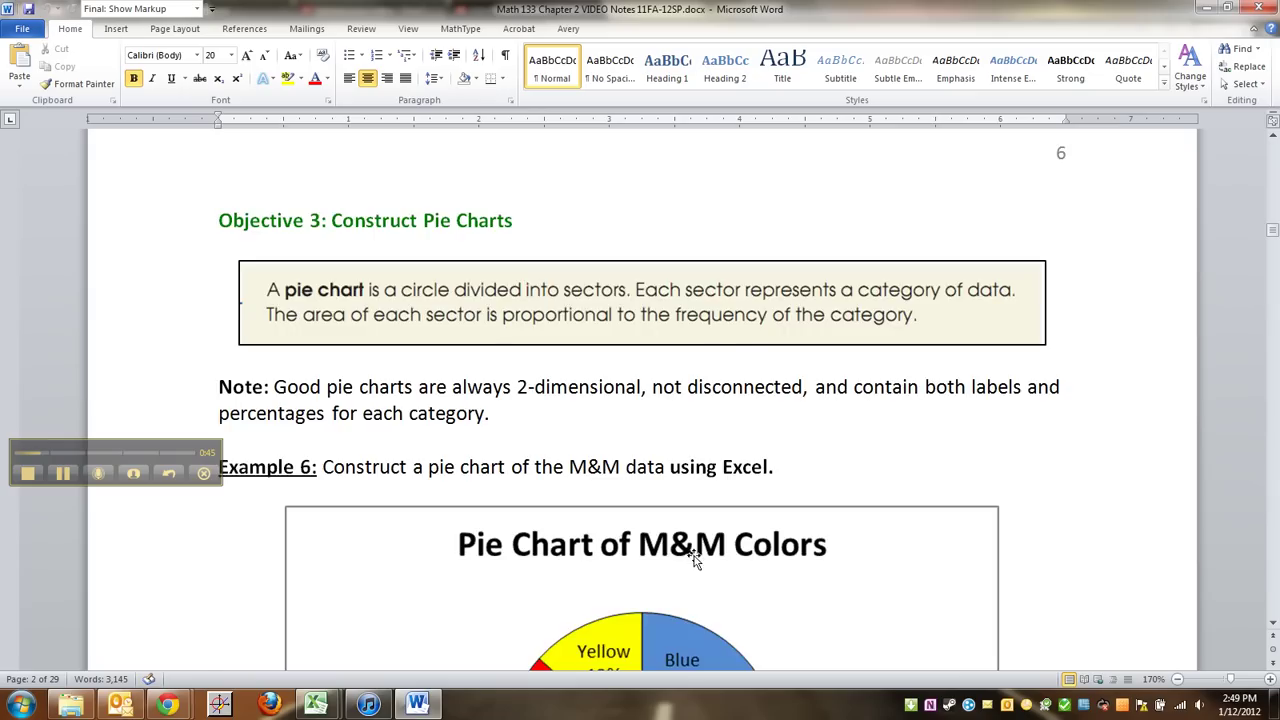
{"action": "scroll", "coordinate": [698, 540], "scroll_direction": "down", "scroll_amount": 4}
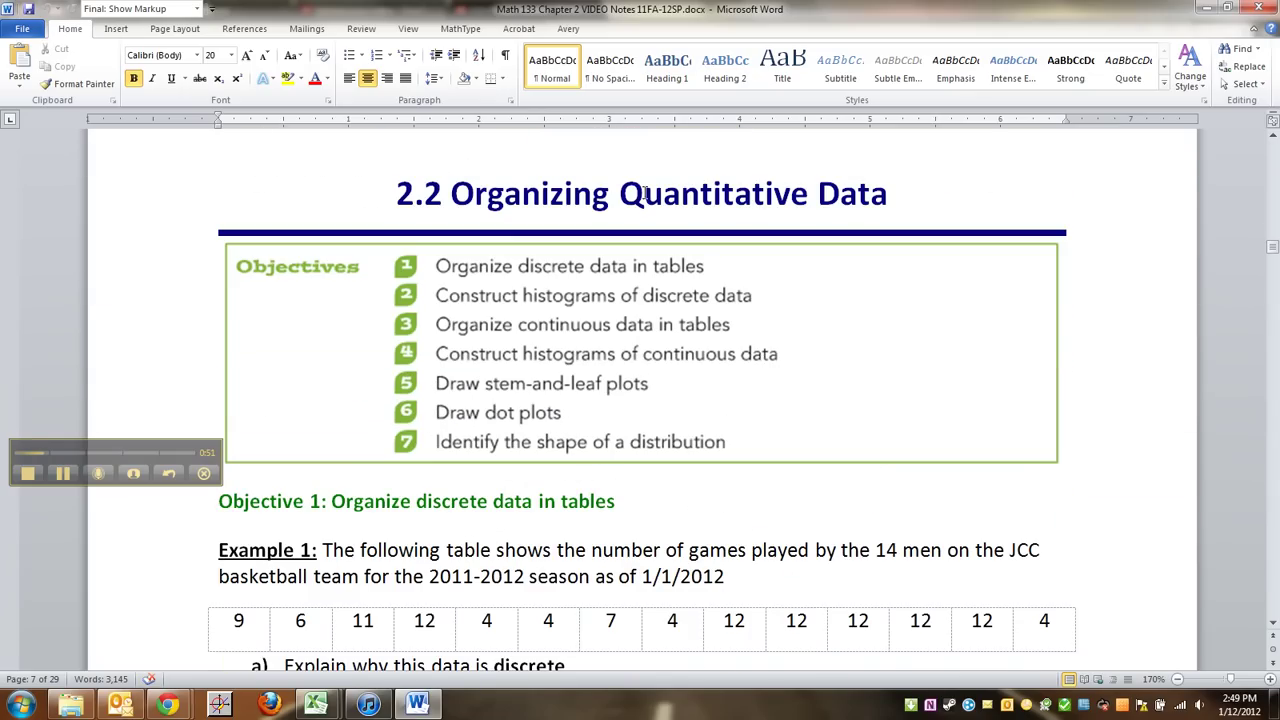
Step: Examine the section 2.2 Organizing Quantitative Data title, its objectives list and the Objective 1 heading
{"action": "double_click", "coordinate": [684, 193]}
{"action": "left_click", "coordinate": [680, 207]}
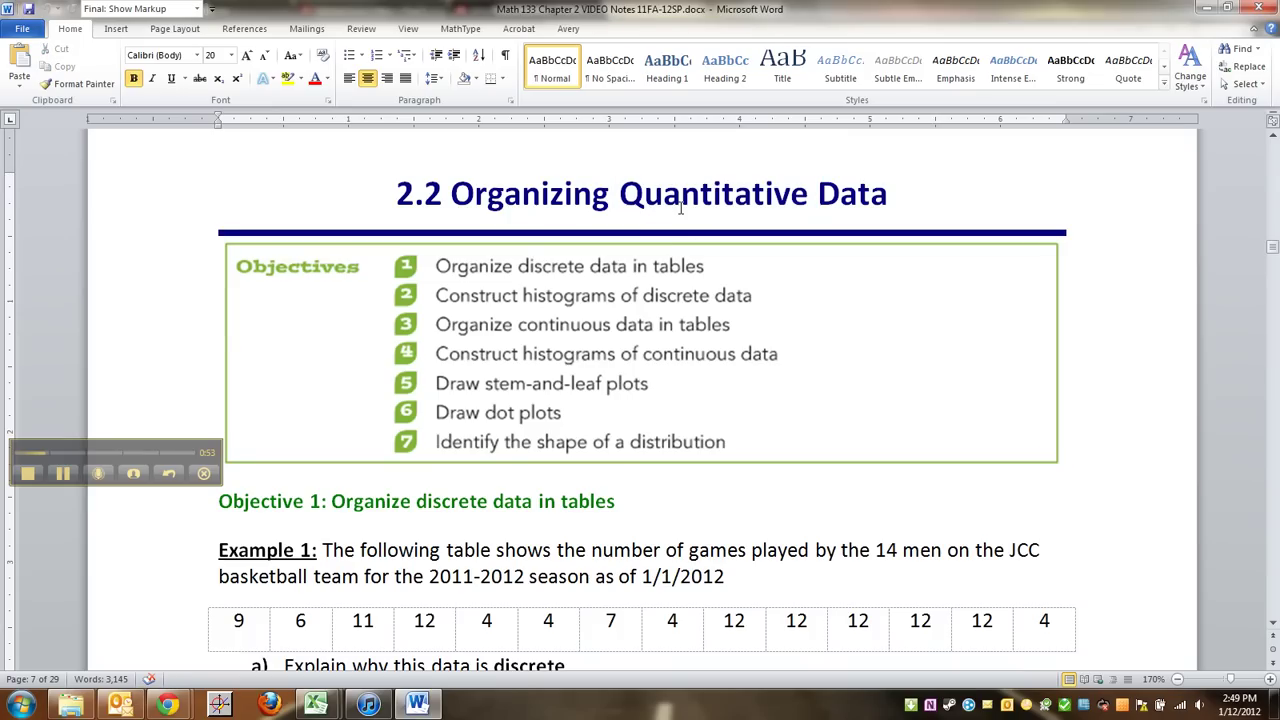
{"action": "double_click", "coordinate": [683, 204]}
{"action": "left_click", "coordinate": [636, 202]}
{"action": "left_click_drag", "start_coordinate": [390, 192], "coordinate": [931, 185]}
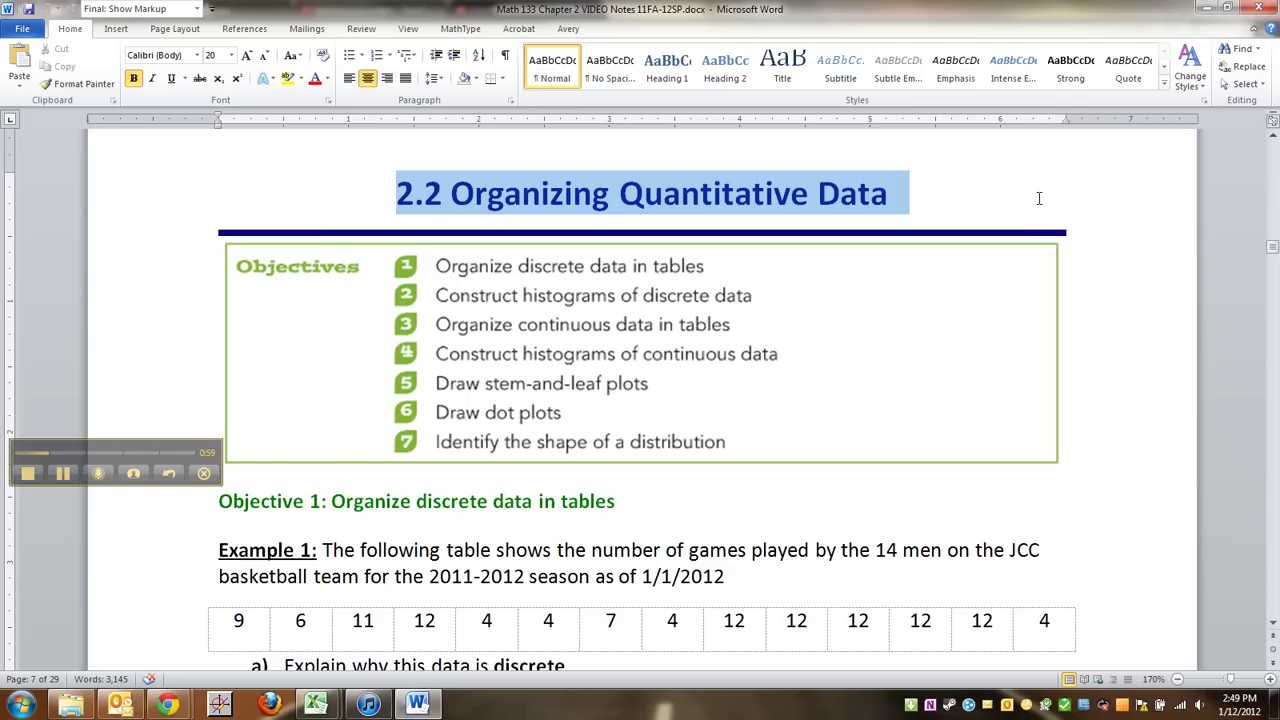
{"action": "left_click_drag", "start_coordinate": [1039, 198], "coordinate": [1020, 230]}
{"action": "left_click", "coordinate": [973, 214]}
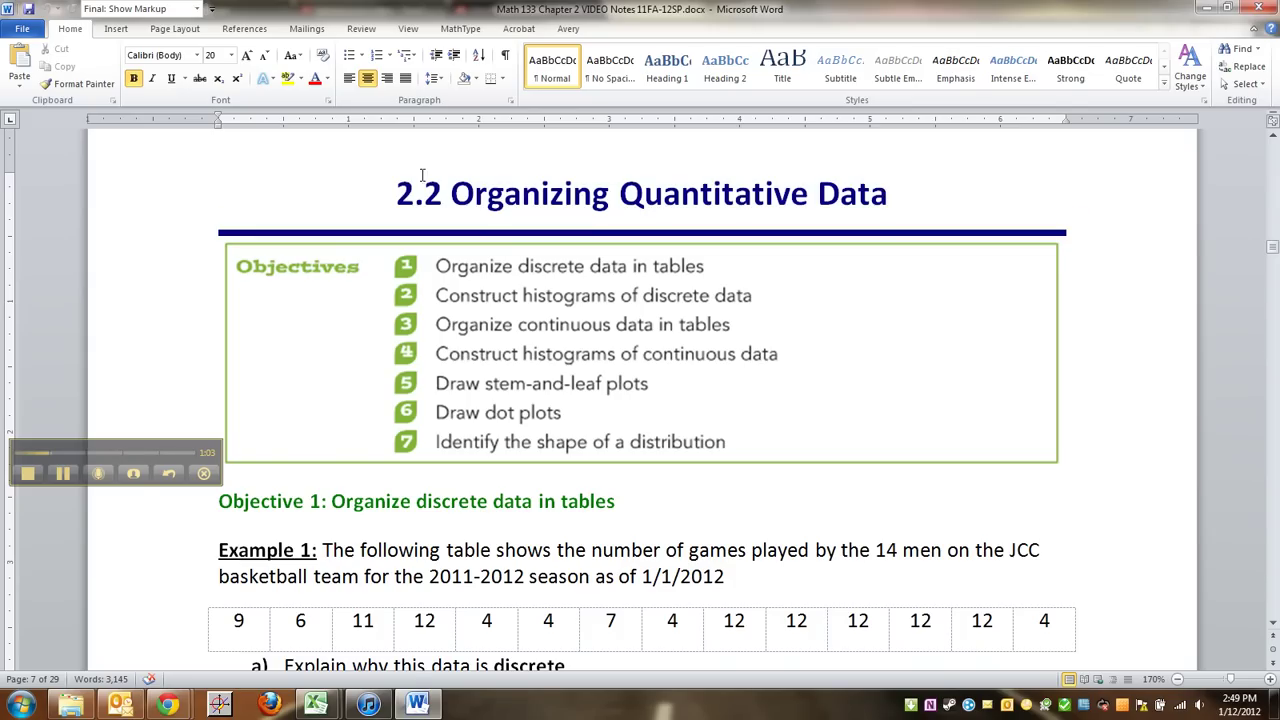
{"action": "left_click_drag", "start_coordinate": [401, 200], "coordinate": [561, 212]}
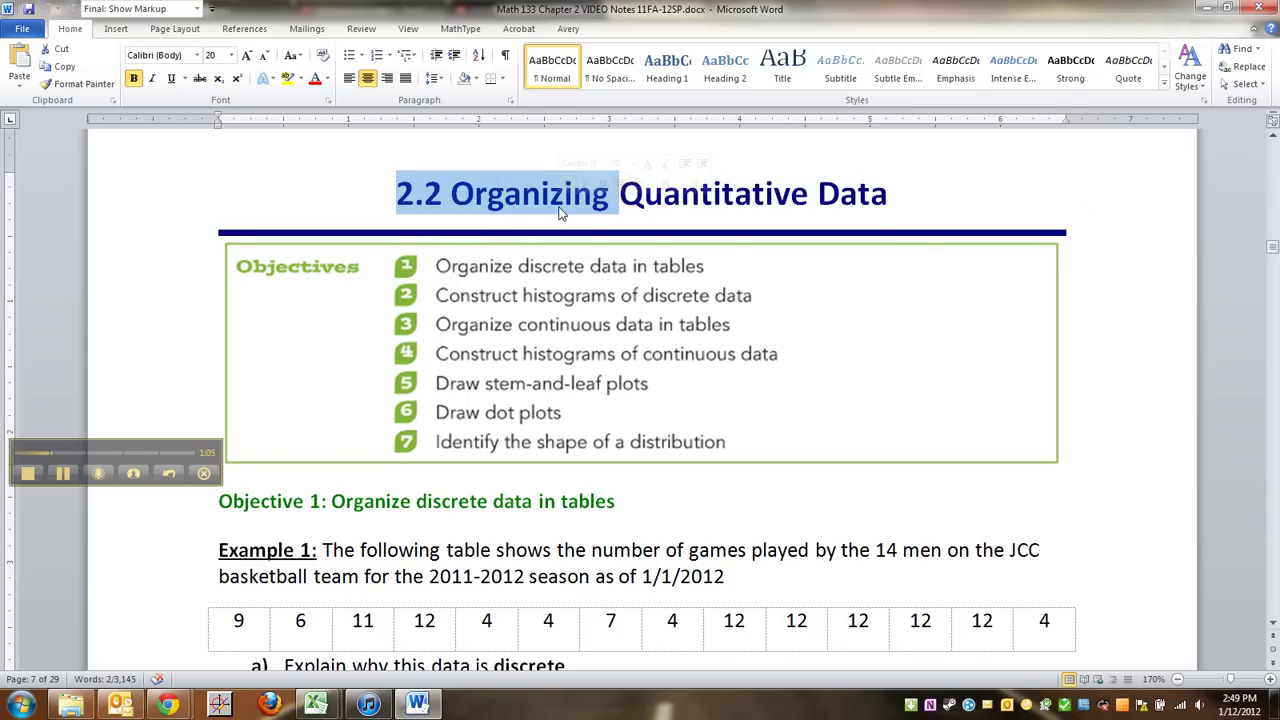
{"action": "left_click", "coordinate": [537, 200]}
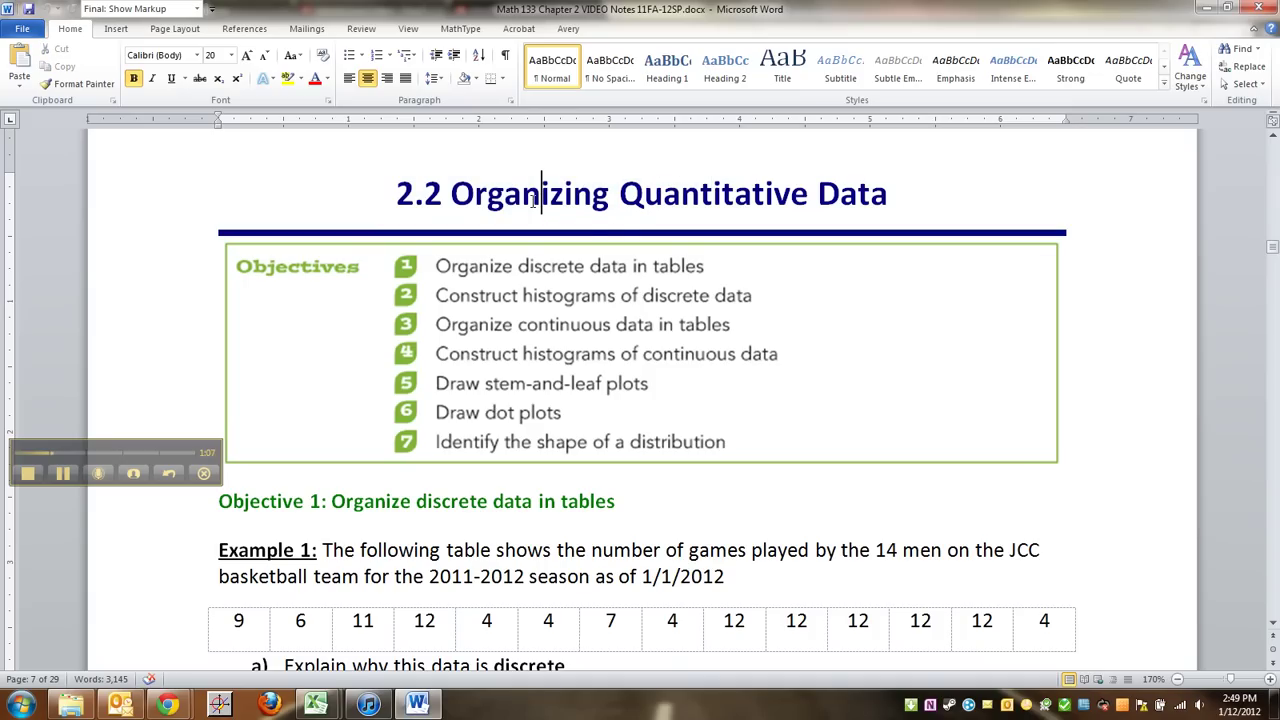
{"action": "left_click", "coordinate": [421, 503]}
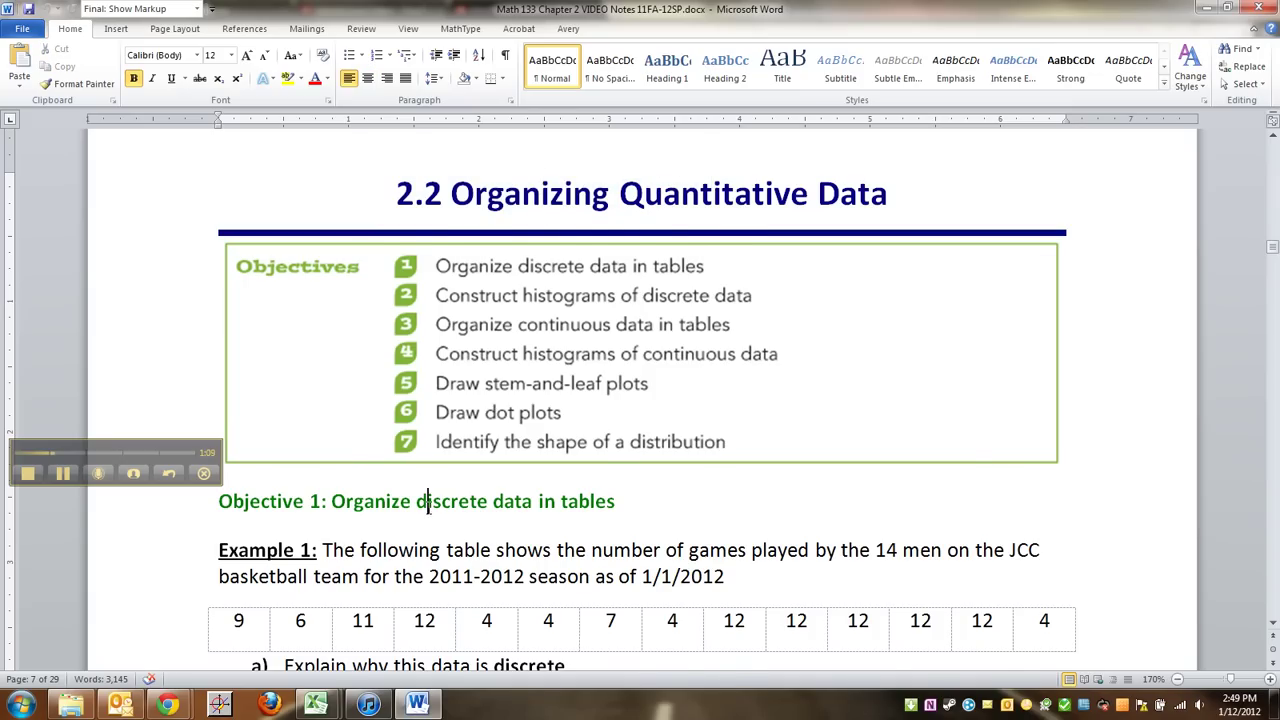
{"action": "scroll", "coordinate": [428, 507], "scroll_direction": "down", "scroll_amount": 1}
{"action": "scroll", "coordinate": [428, 507], "scroll_direction": "up", "scroll_amount": 1}
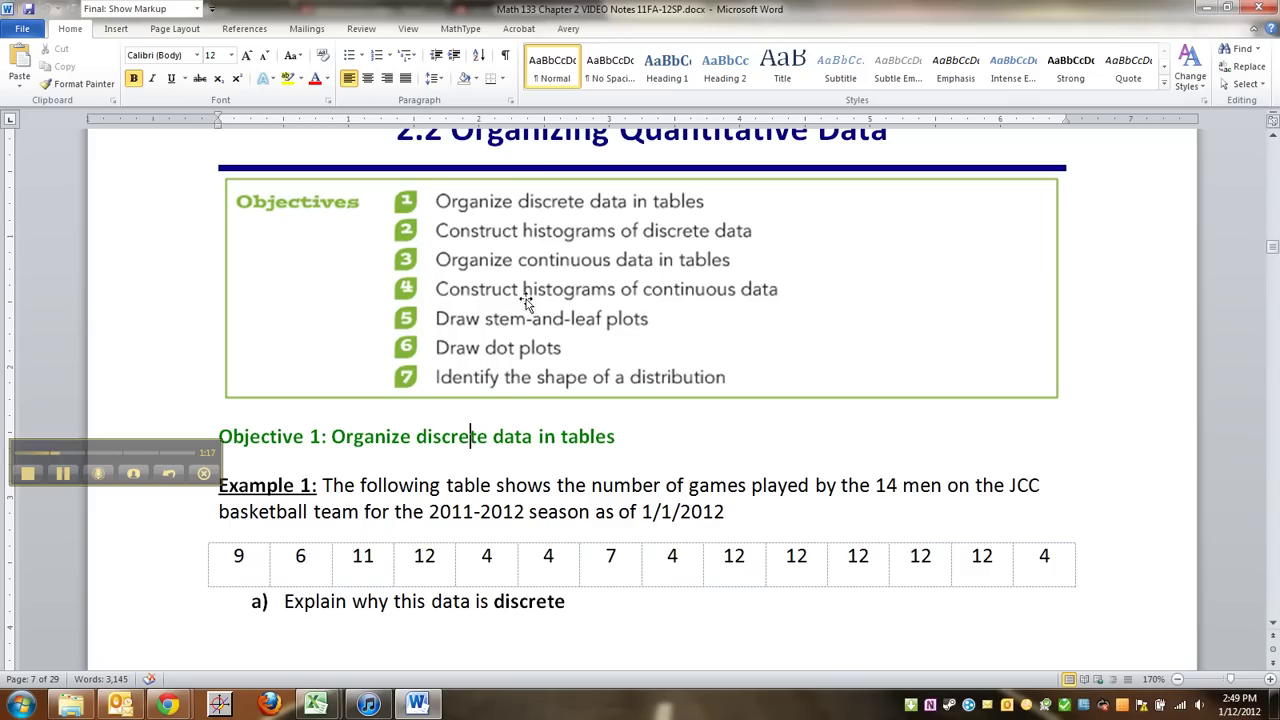
Step: Read Example 1's table of games played and the part a question on why the data is discrete
{"action": "left_click", "coordinate": [492, 511]}
{"action": "scroll", "coordinate": [494, 496], "scroll_direction": "down", "scroll_amount": 5}
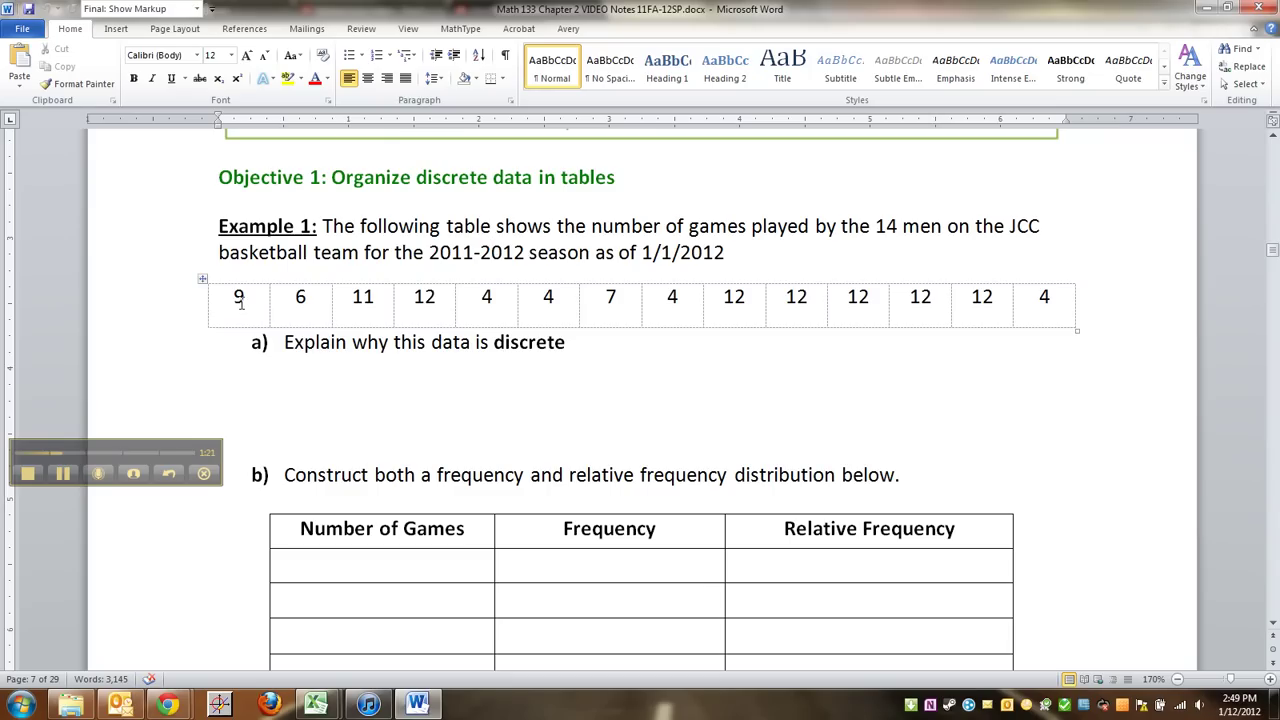
{"action": "left_click_drag", "start_coordinate": [257, 298], "coordinate": [1040, 294]}
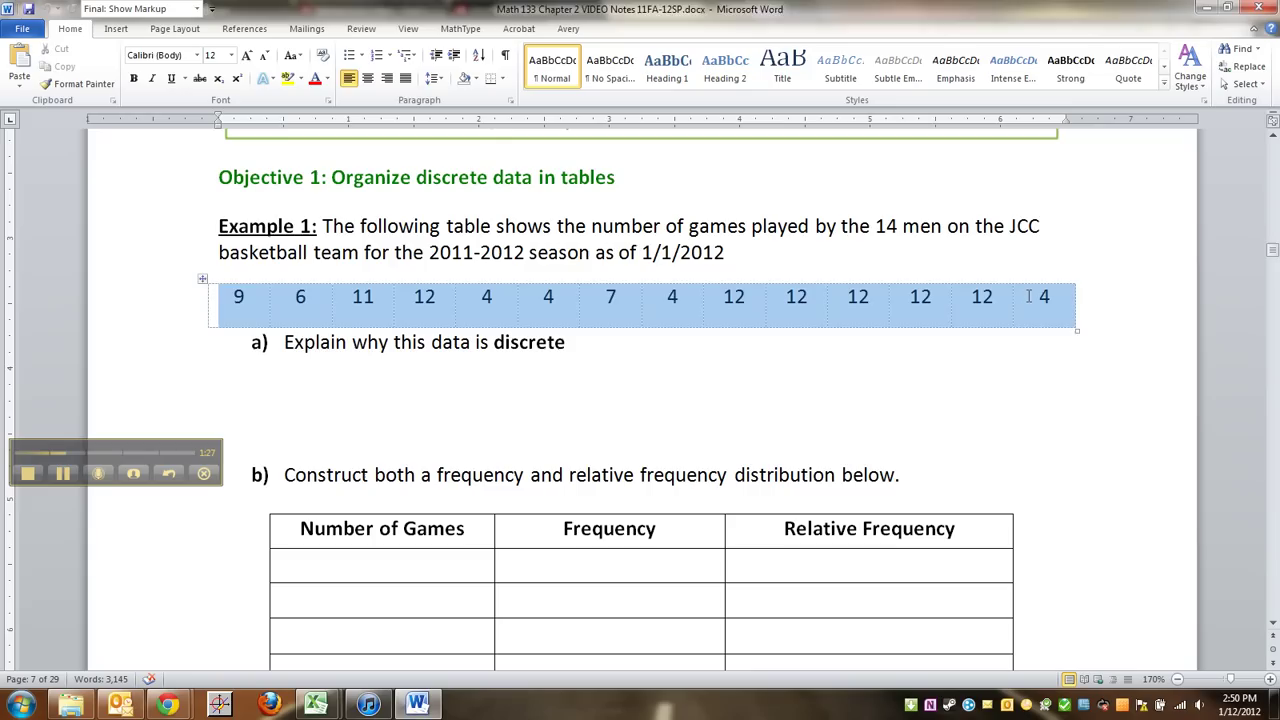
{"action": "left_click", "coordinate": [803, 337]}
{"action": "left_click", "coordinate": [608, 366]}
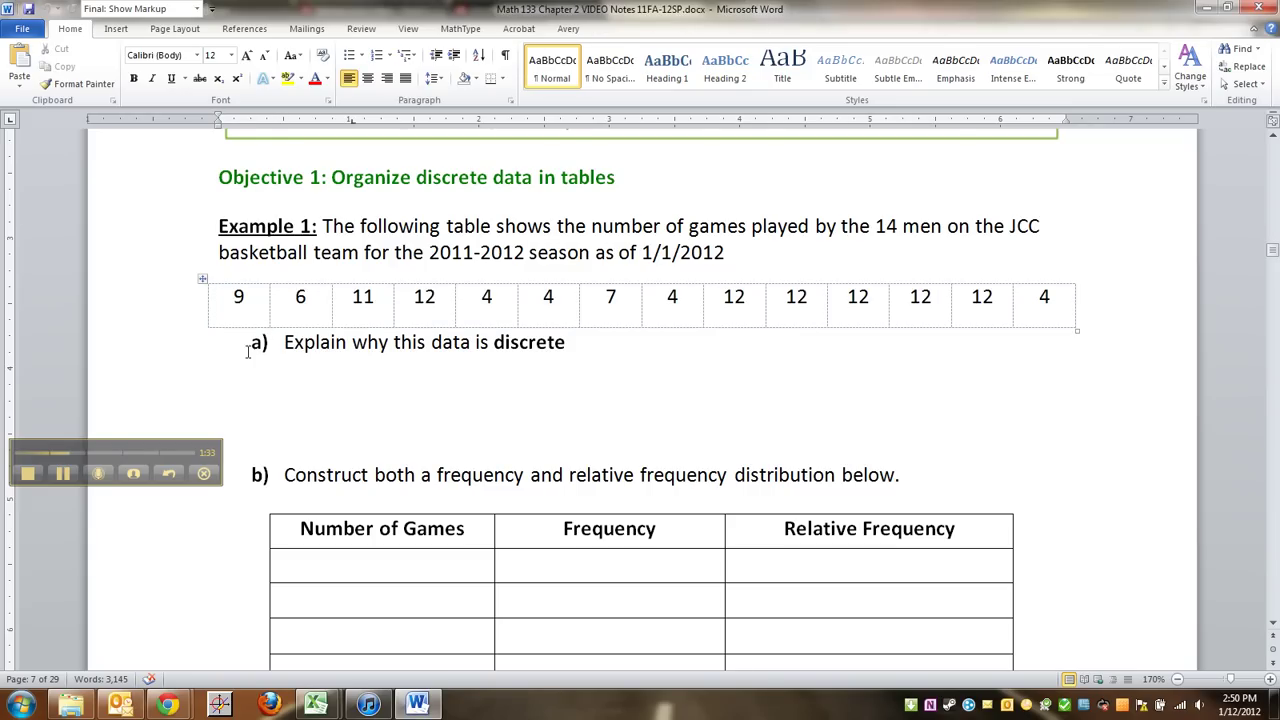
{"action": "double_click", "coordinate": [293, 350]}
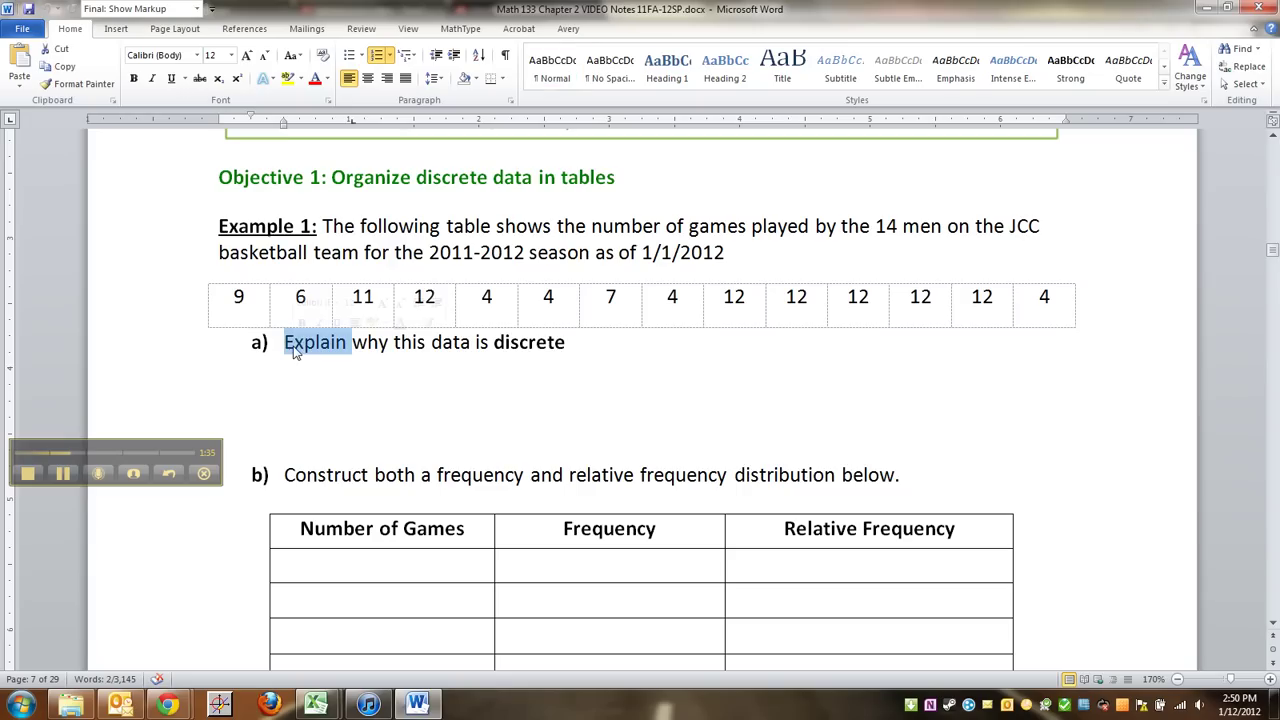
{"action": "triple_click", "coordinate": [308, 350]}
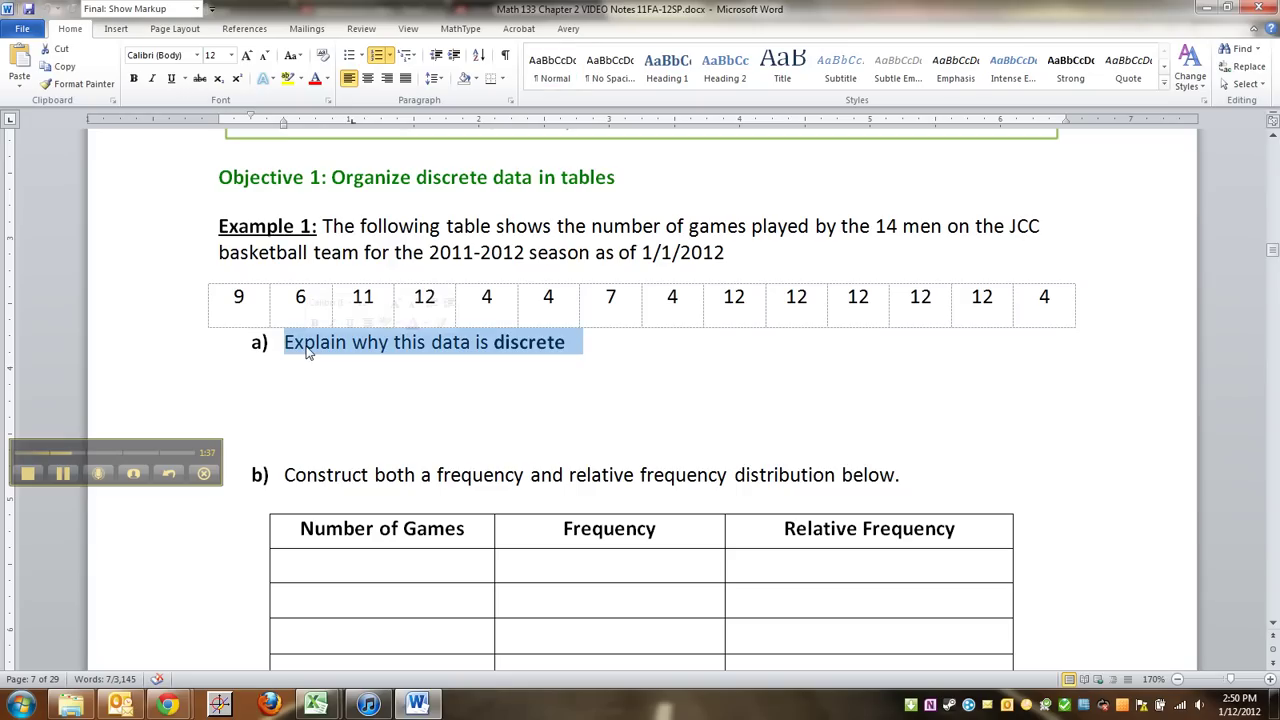
{"action": "left_click", "coordinate": [352, 349]}
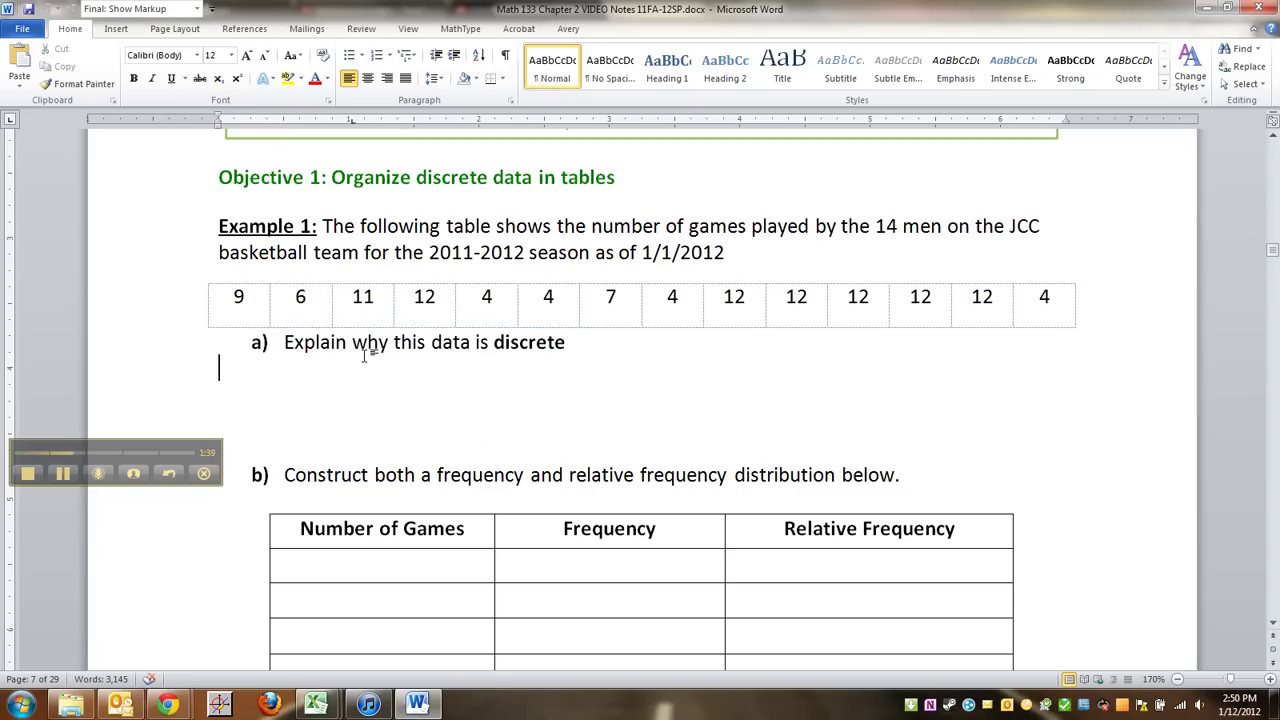
{"action": "left_click", "coordinate": [367, 347]}
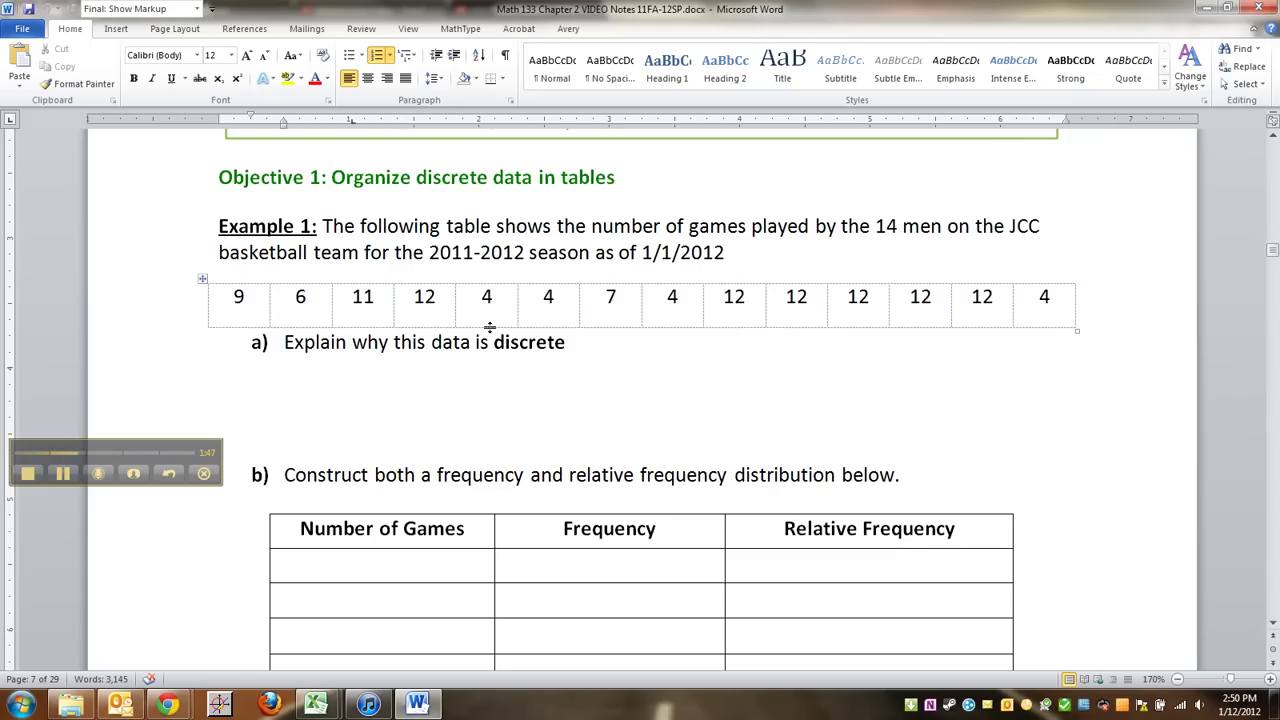
{"action": "left_click", "coordinate": [452, 358]}
{"action": "left_click_drag", "start_coordinate": [183, 444], "coordinate": [201, 413]}
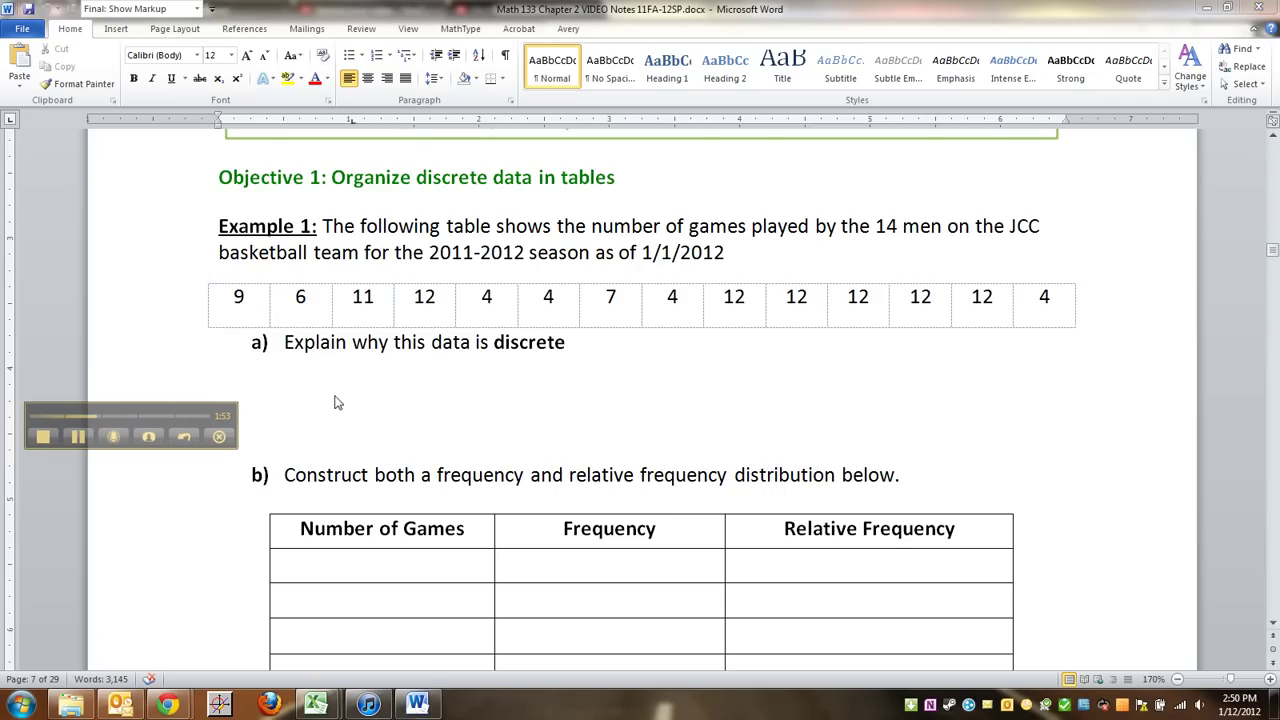
{"action": "left_click", "coordinate": [283, 345]}
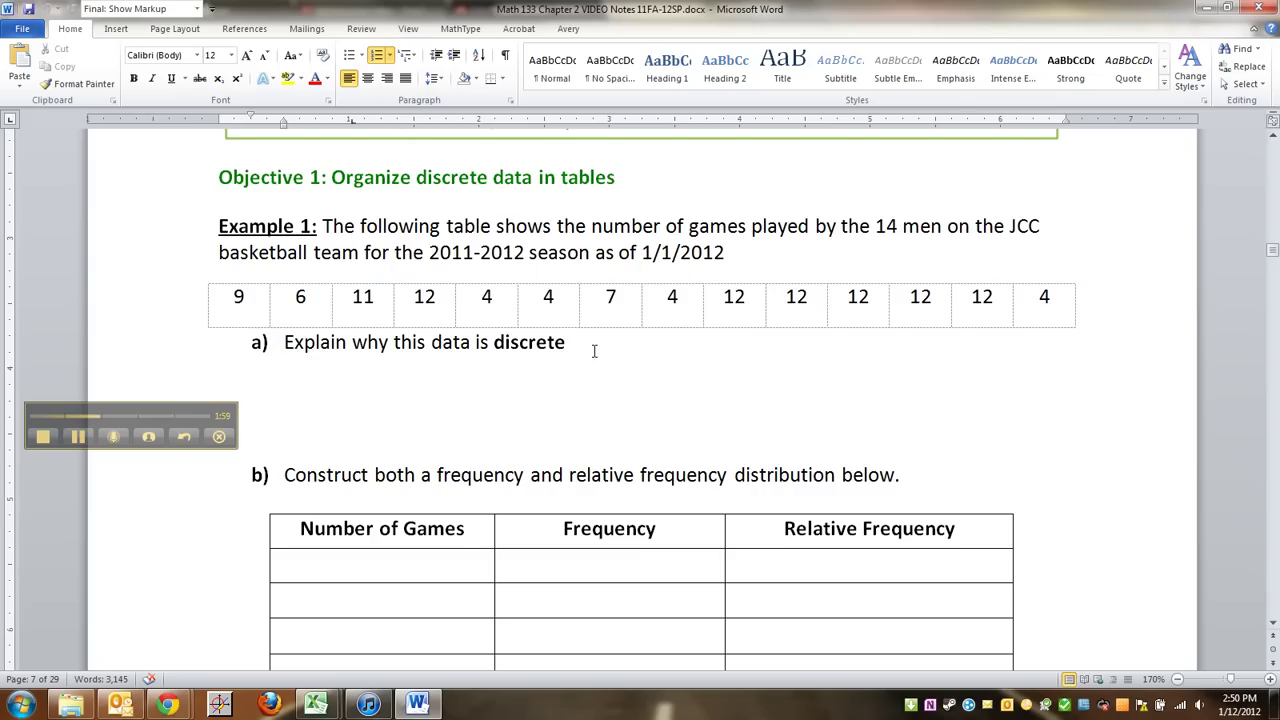
{"action": "left_click", "coordinate": [316, 368]}
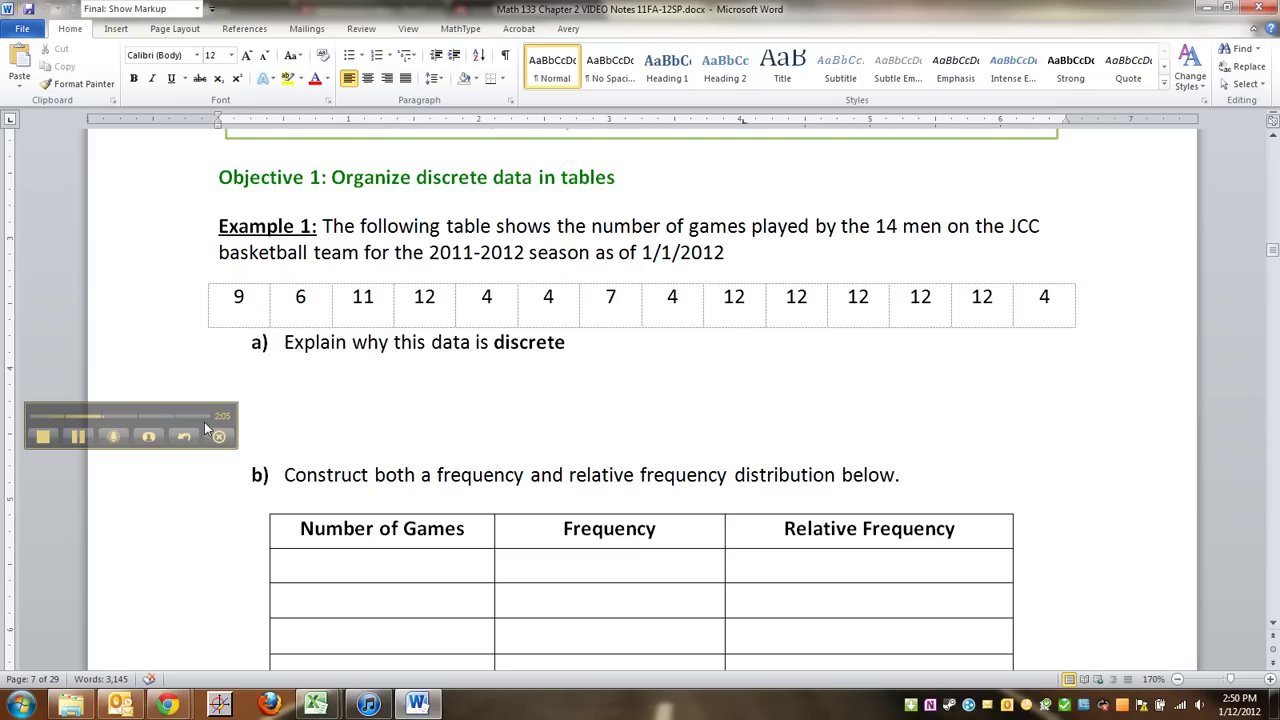
Step: Answer part a in bold with "The data is discrete because it is the “number” of games played, which is a countable value."
{"action": "left_click_drag", "start_coordinate": [209, 426], "coordinate": [218, 626]}
{"action": "left_click", "coordinate": [267, 379]}
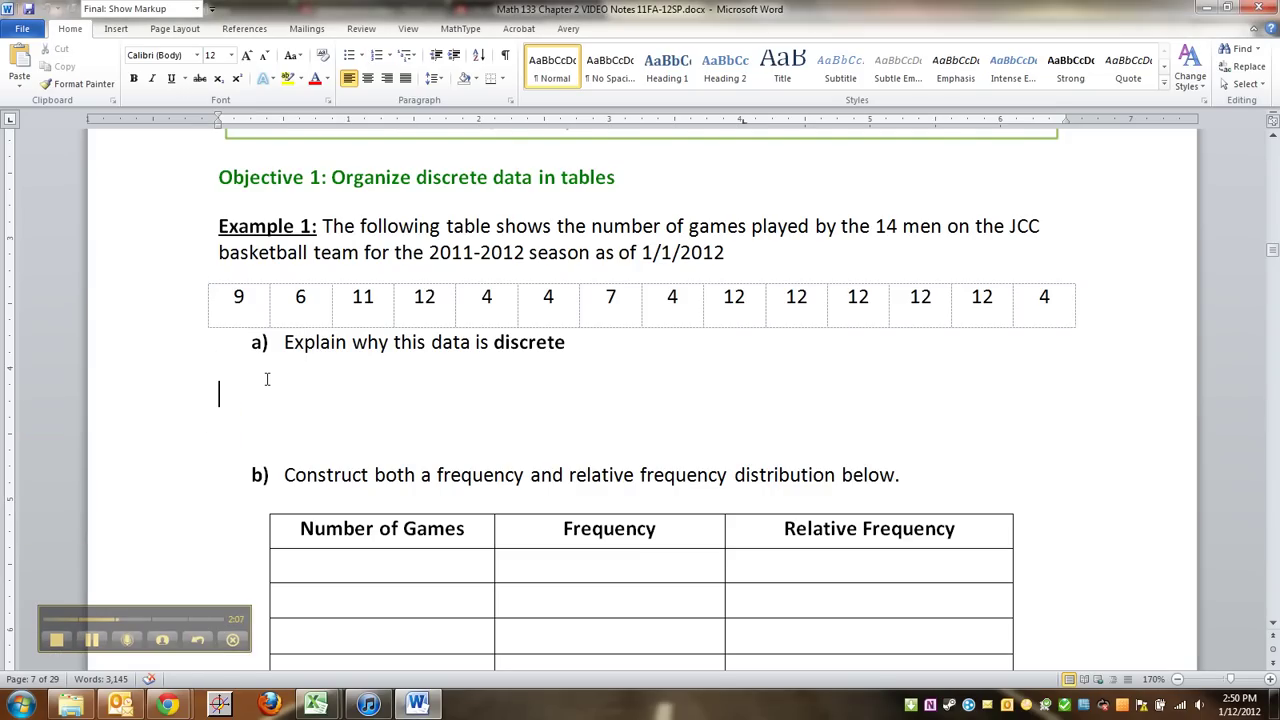
{"action": "key", "text": "ctrl+b"}
{"action": "type", "text": "The data is "}
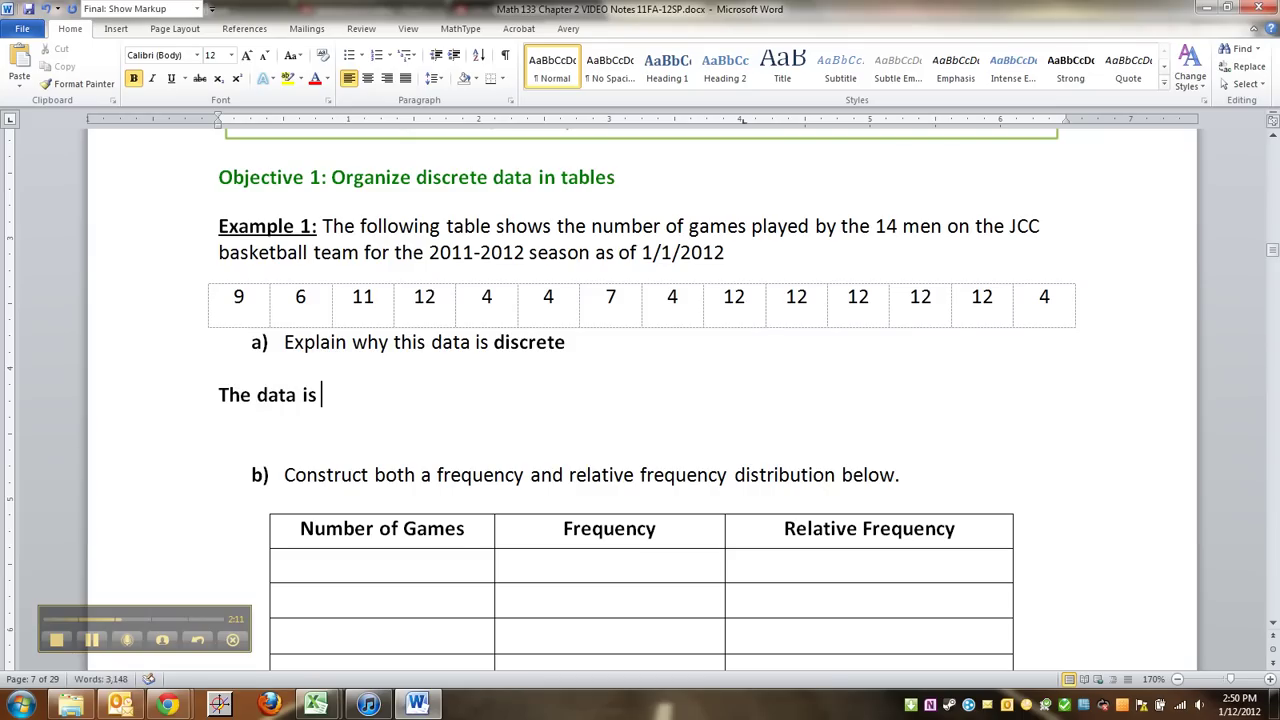
{"action": "type", "text": "discrete becau"}
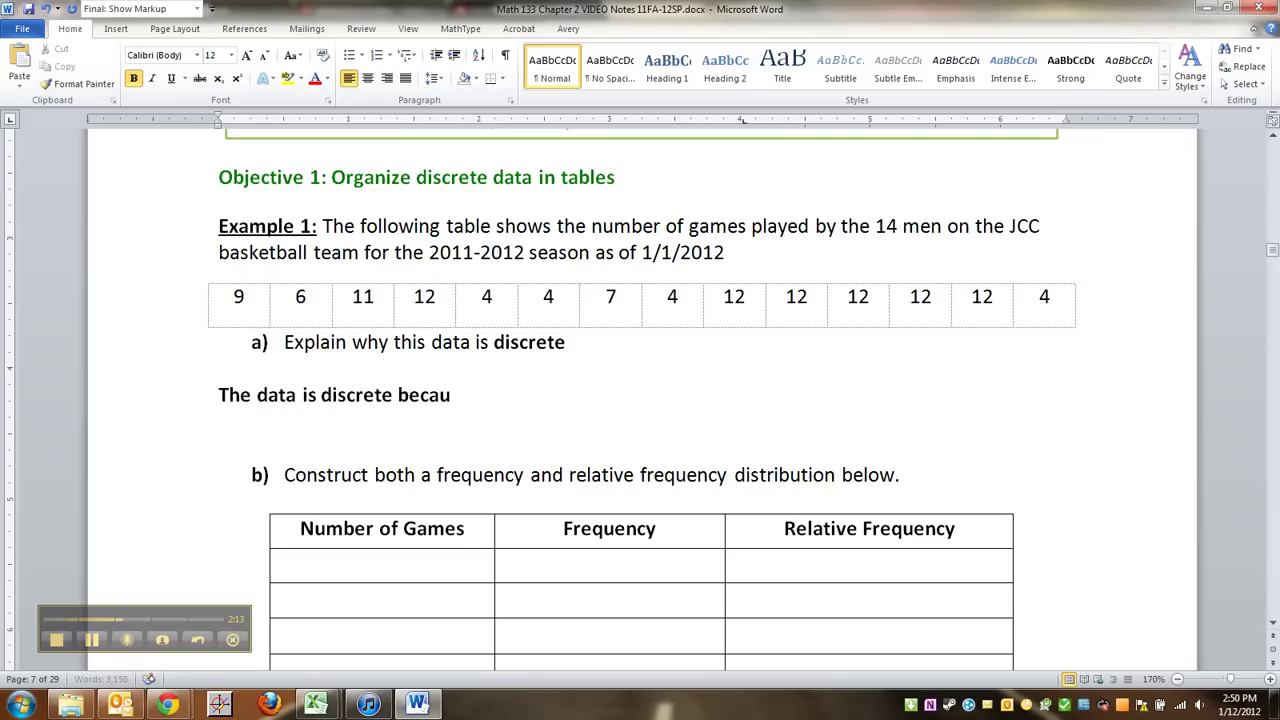
{"action": "type", "text": "se it is the \"number\""}
{"action": "type", "text": " of "}
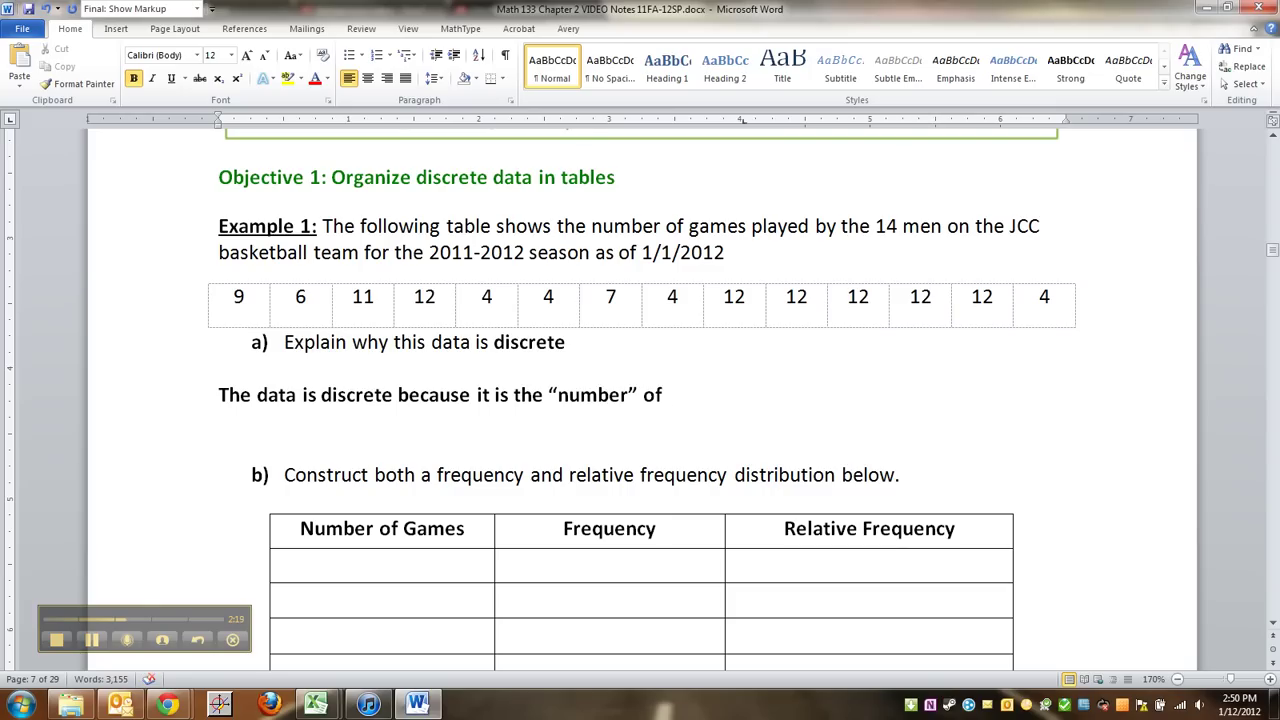
{"action": "type", "text": "games played, whic"}
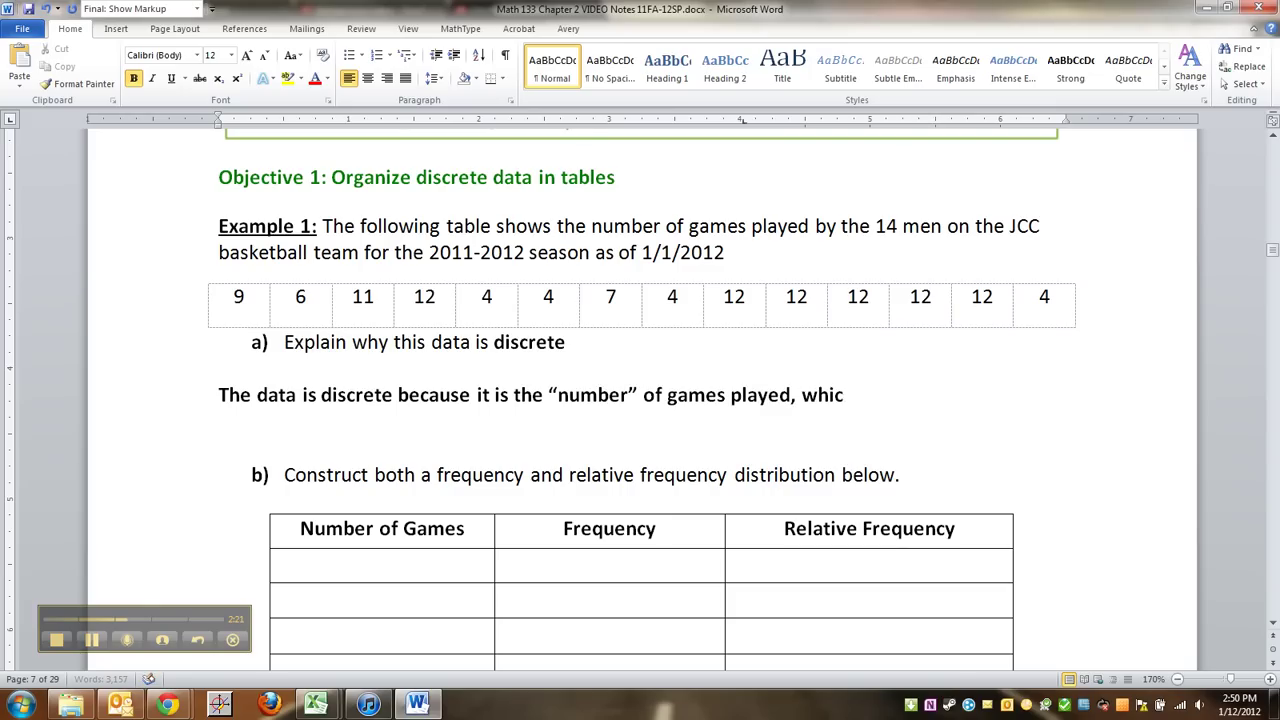
{"action": "type", "text": "h is a countable va"}
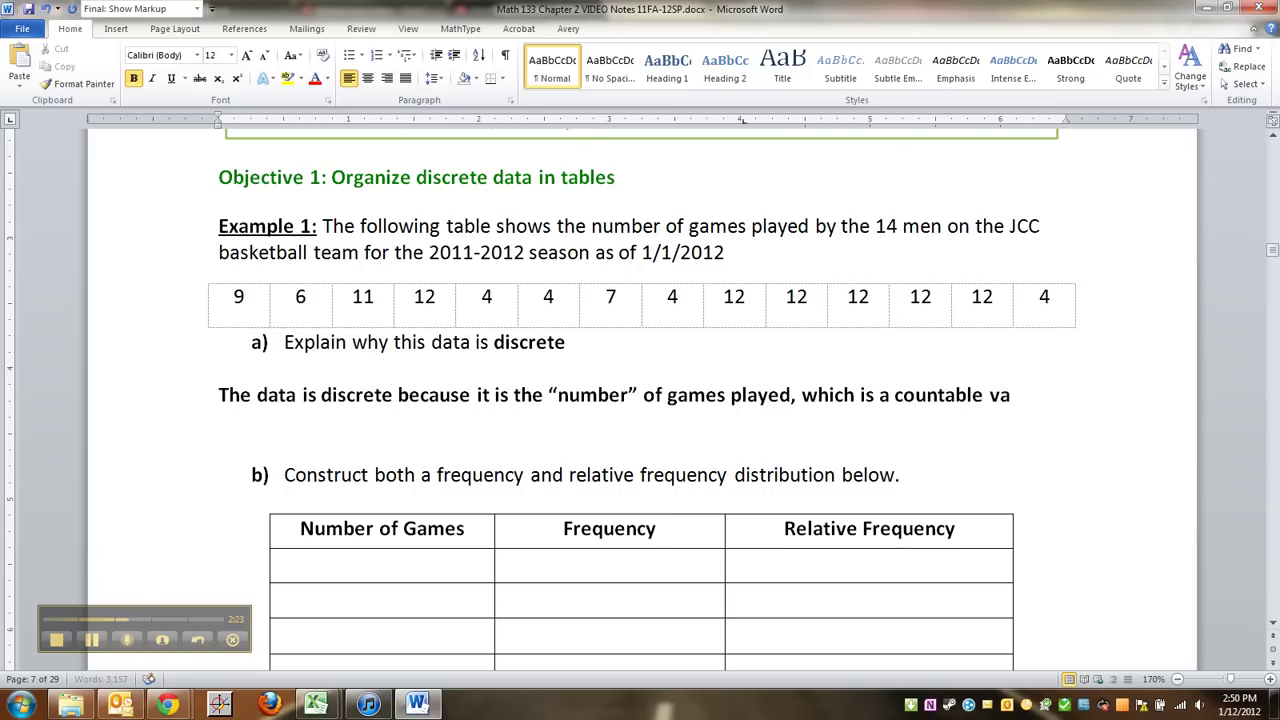
{"action": "type", "text": "lue."}
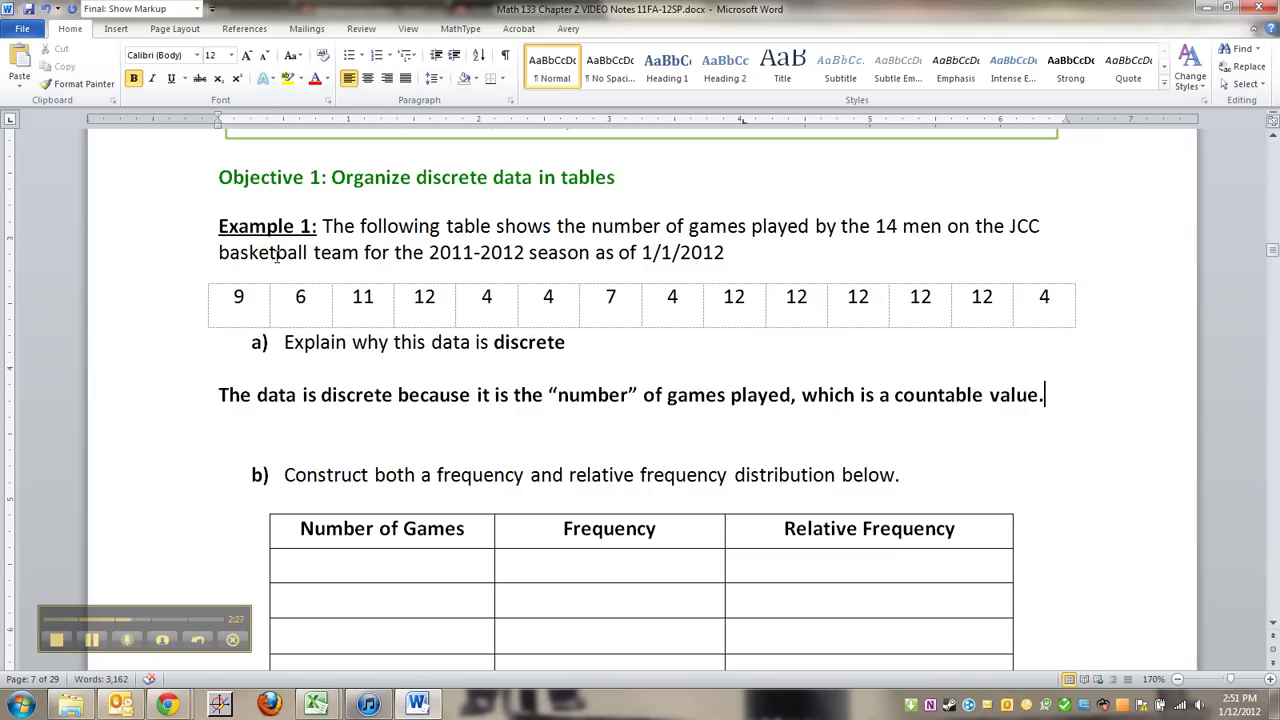
Step: Point out the first four game counts, 9, 6, 11 and 12, in Example 1's data row
{"action": "left_click", "coordinate": [240, 298]}
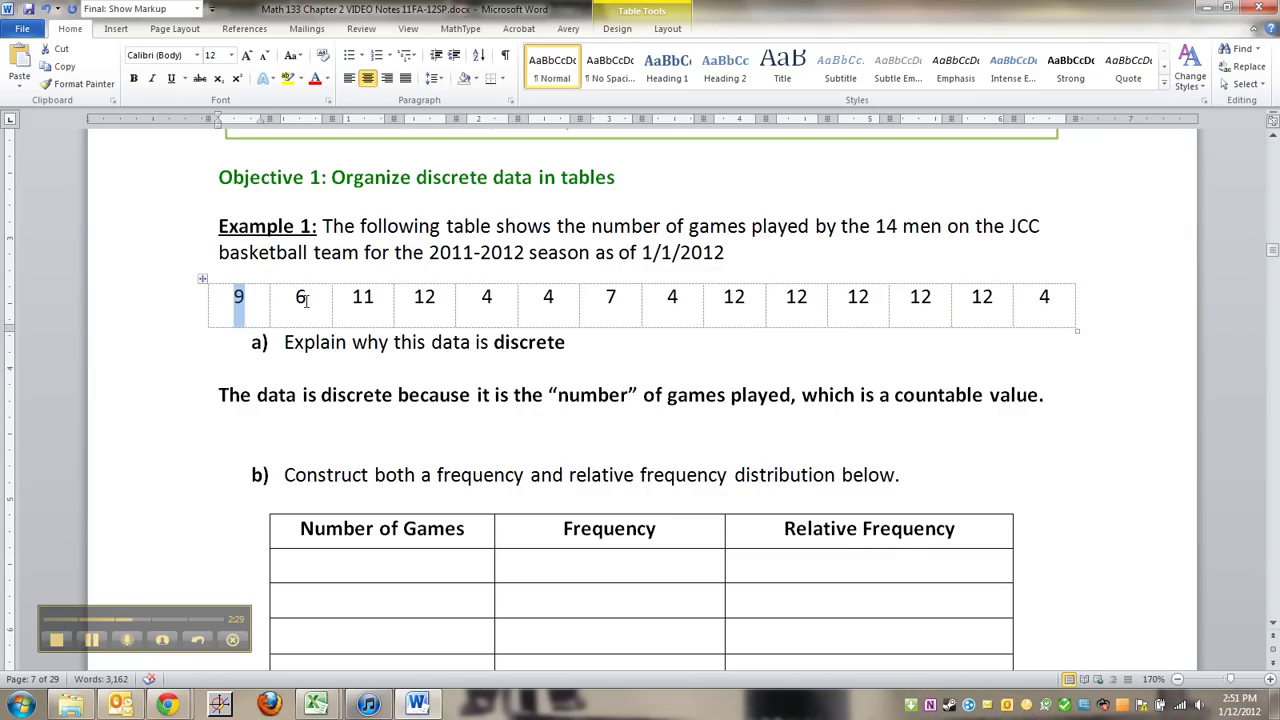
{"action": "left_click", "coordinate": [301, 298]}
{"action": "left_click", "coordinate": [366, 300]}
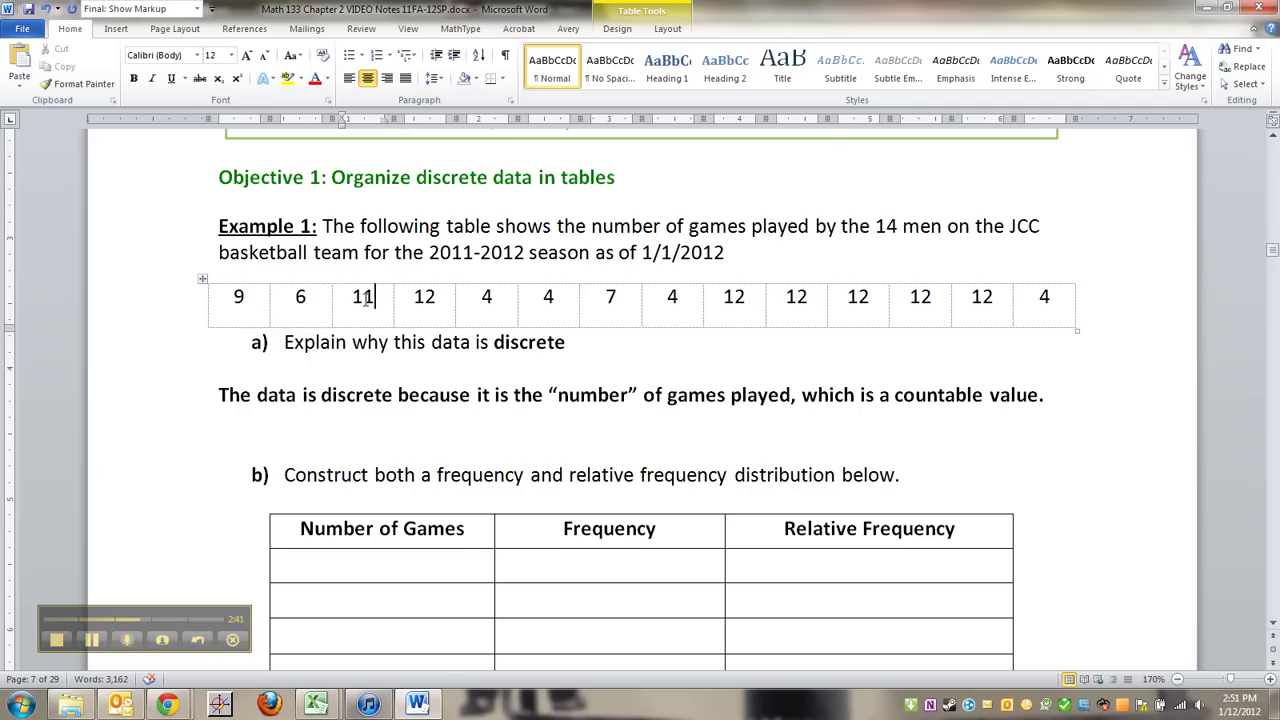
{"action": "double_click", "coordinate": [366, 296]}
{"action": "double_click", "coordinate": [424, 296]}
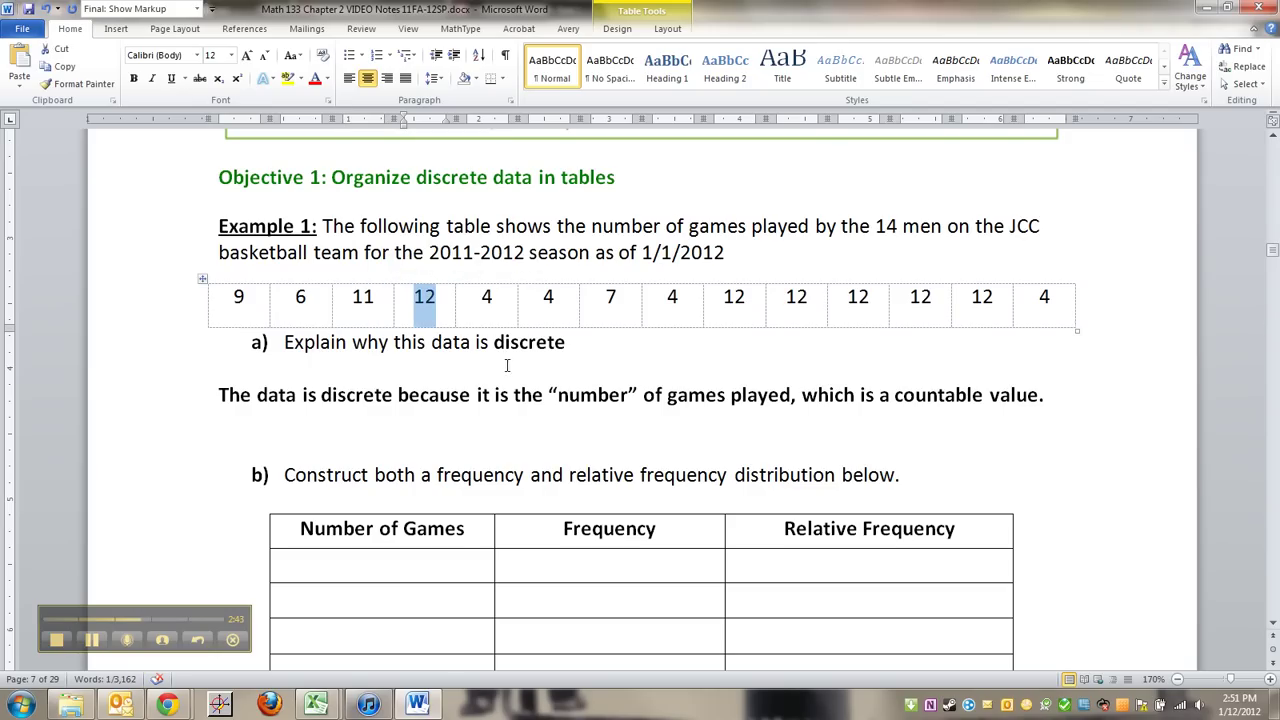
{"action": "left_click", "coordinate": [497, 422]}
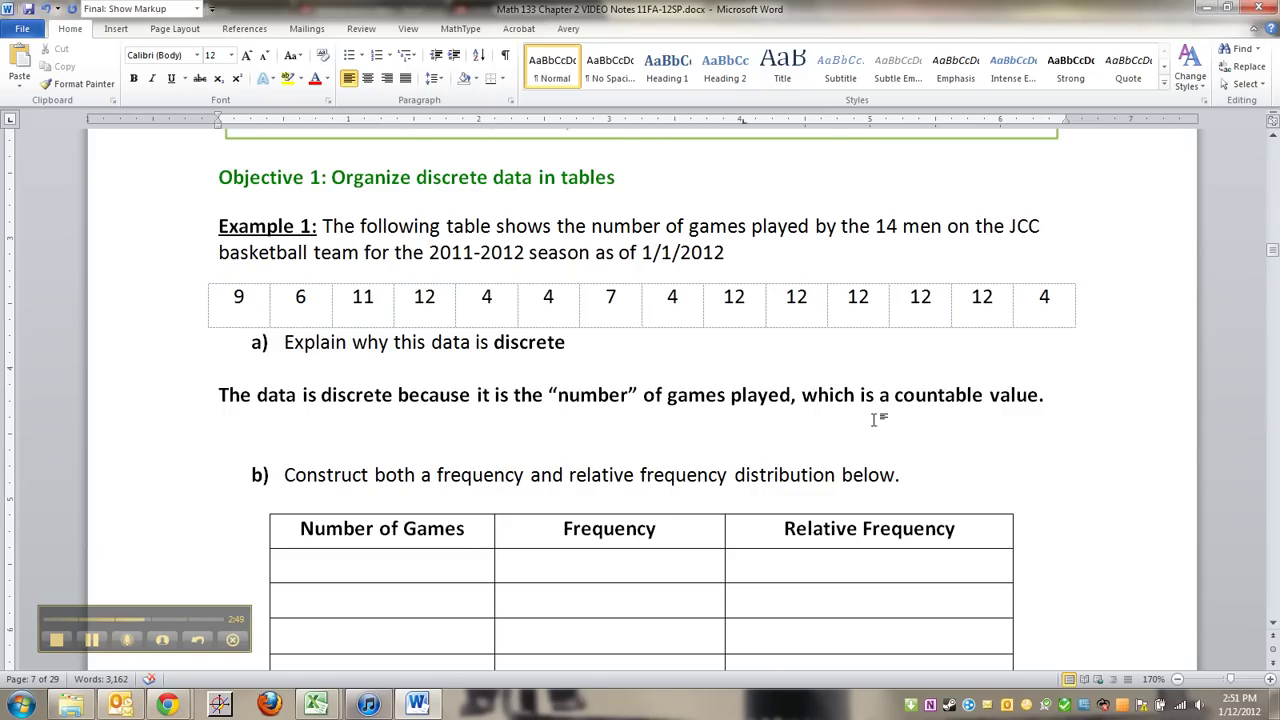
Step: Compare Example 1's row of games played with the empty part b distribution table, down to the part c mode question
{"action": "scroll", "coordinate": [875, 420], "scroll_direction": "down", "scroll_amount": 1}
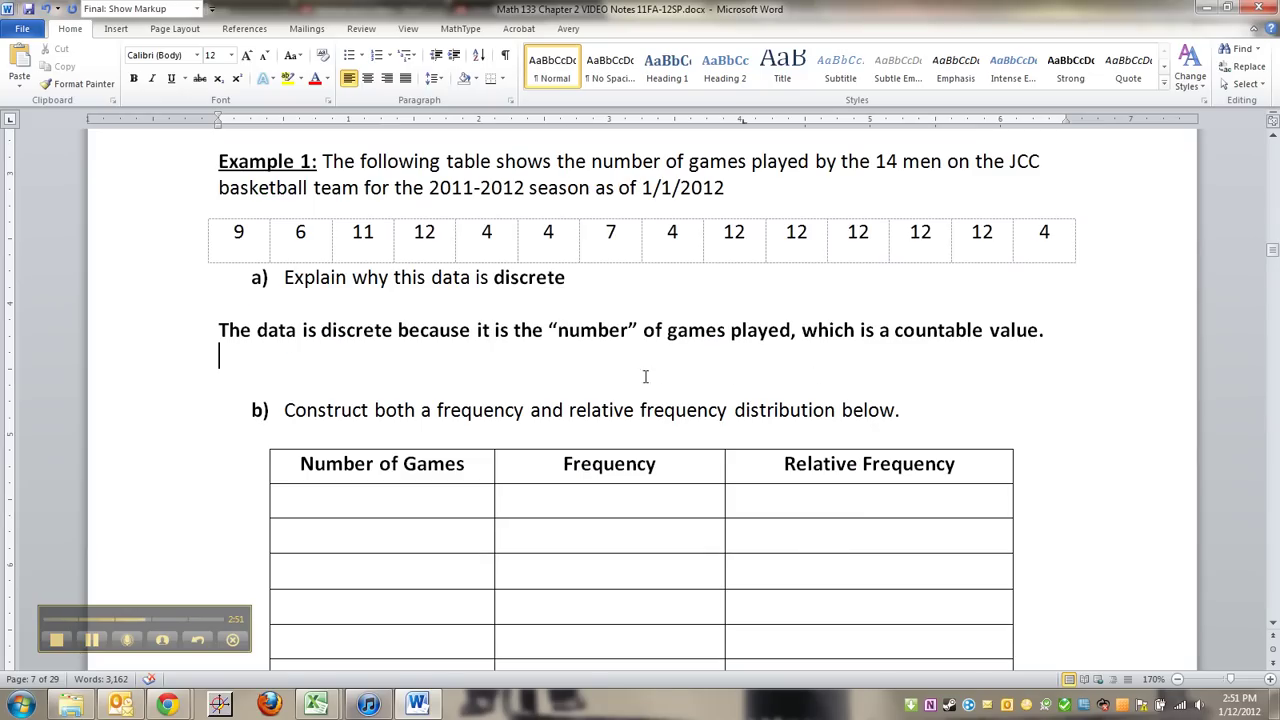
{"action": "scroll", "coordinate": [616, 385], "scroll_direction": "down", "scroll_amount": 2}
{"action": "scroll", "coordinate": [404, 410], "scroll_direction": "up", "scroll_amount": 2}
{"action": "scroll", "coordinate": [600, 410], "scroll_direction": "down", "scroll_amount": 1}
{"action": "scroll", "coordinate": [595, 390], "scroll_direction": "up", "scroll_amount": 1}
{"action": "left_click", "coordinate": [189, 251]}
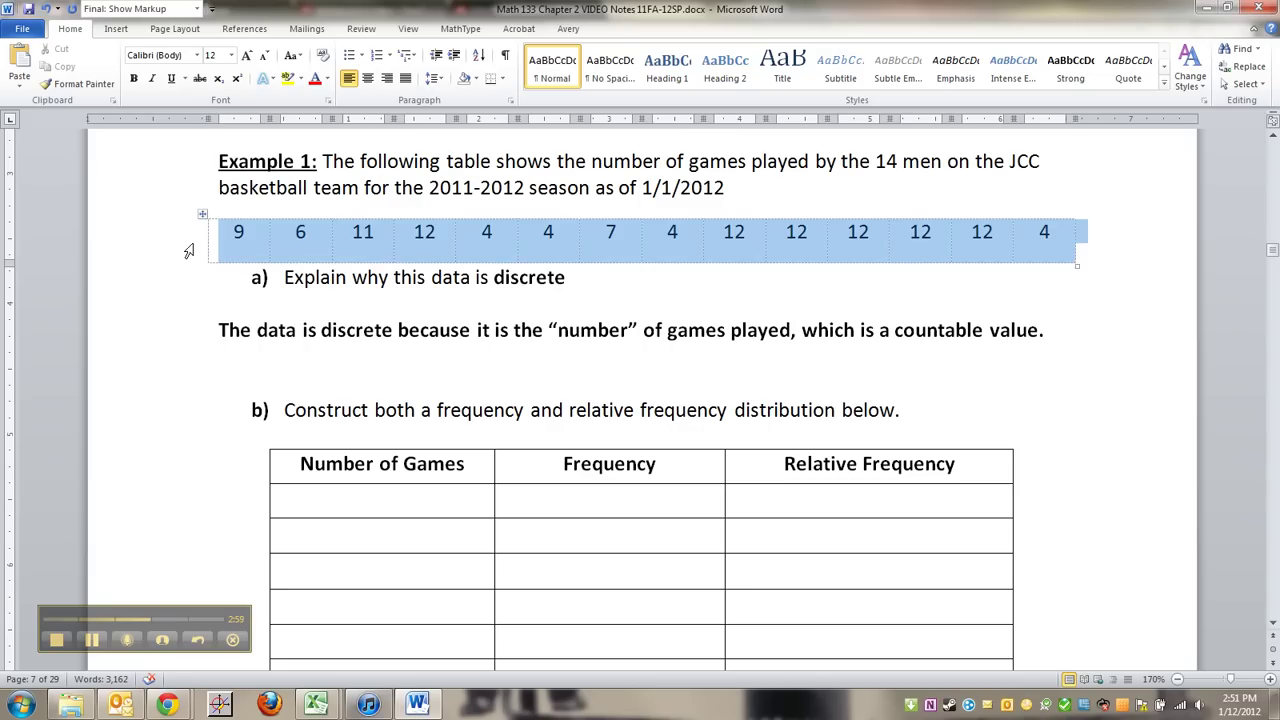
{"action": "left_click", "coordinate": [300, 240]}
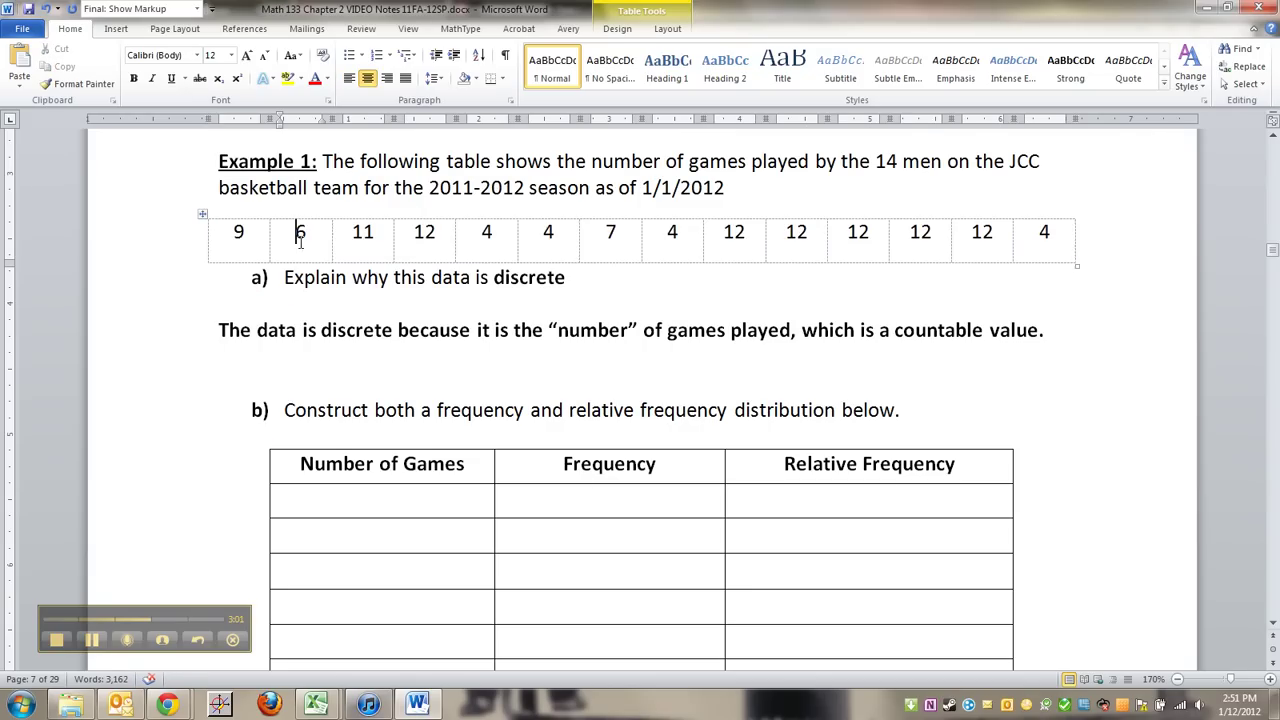
{"action": "left_click", "coordinate": [425, 500]}
{"action": "scroll", "coordinate": [430, 500], "scroll_direction": "down", "scroll_amount": 1}
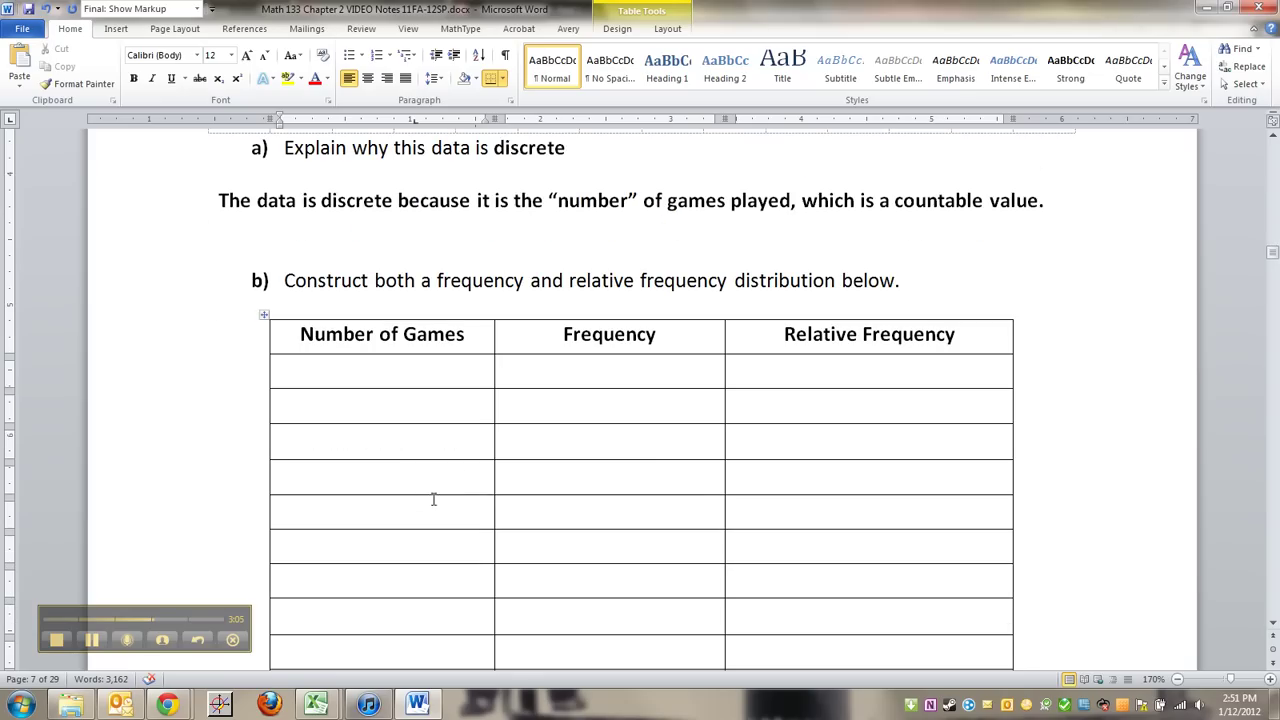
{"action": "left_click_drag", "start_coordinate": [400, 388], "coordinate": [794, 491]}
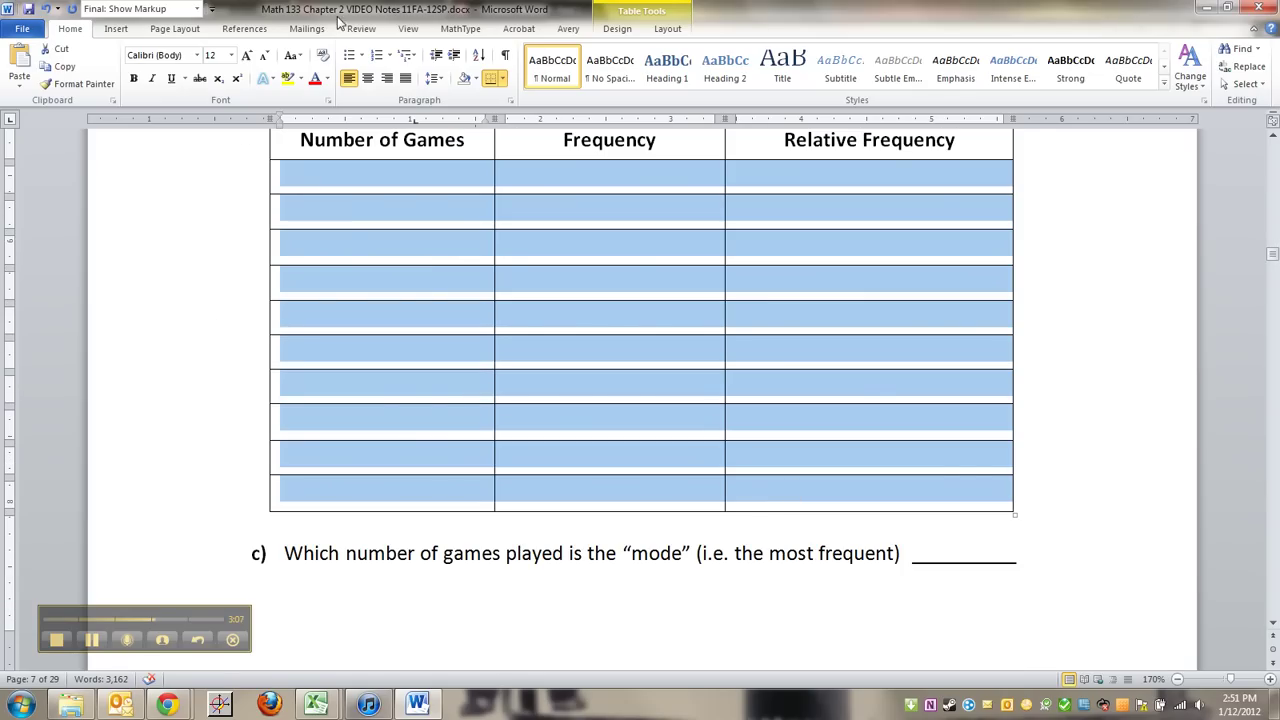
{"action": "scroll", "coordinate": [490, 300], "scroll_direction": "up", "scroll_amount": 3}
{"action": "left_click", "coordinate": [493, 232]}
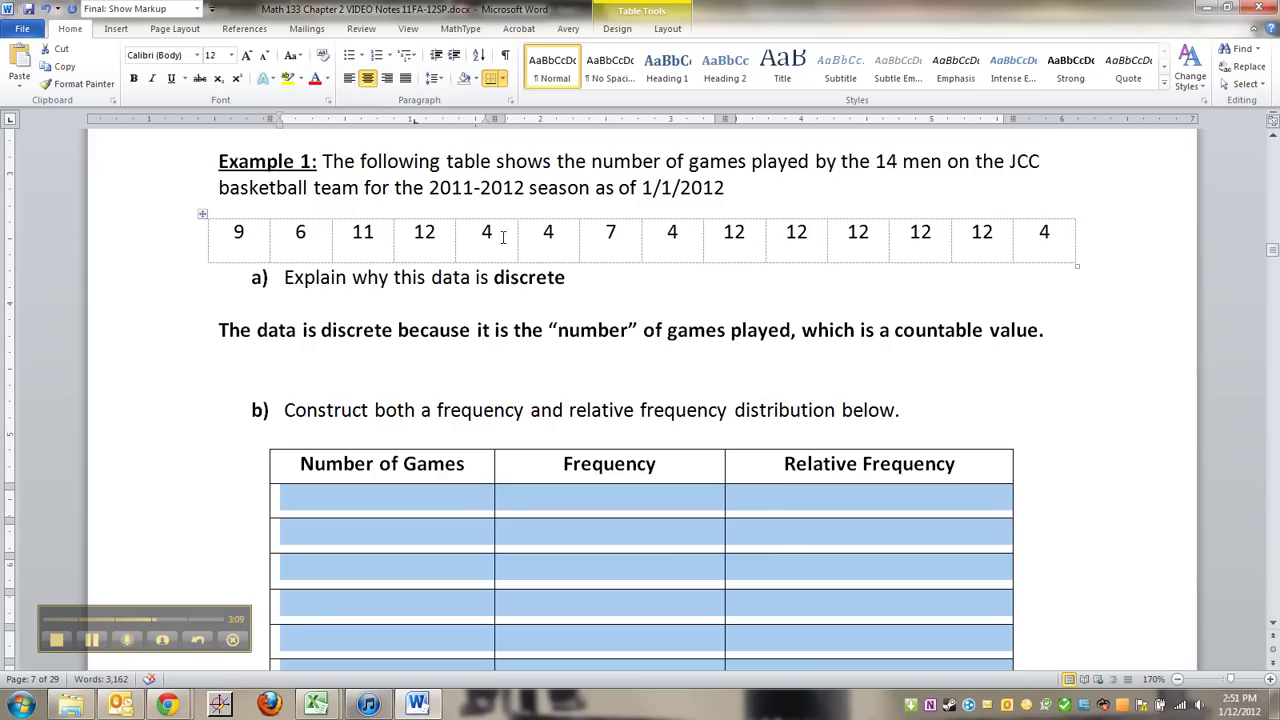
Step: Fill the Number of Games column in part b's table with the consecutive values 4 through 12, one per row
{"action": "scroll", "coordinate": [493, 232], "scroll_direction": "down", "scroll_amount": 1}
{"action": "left_click", "coordinate": [394, 425]}
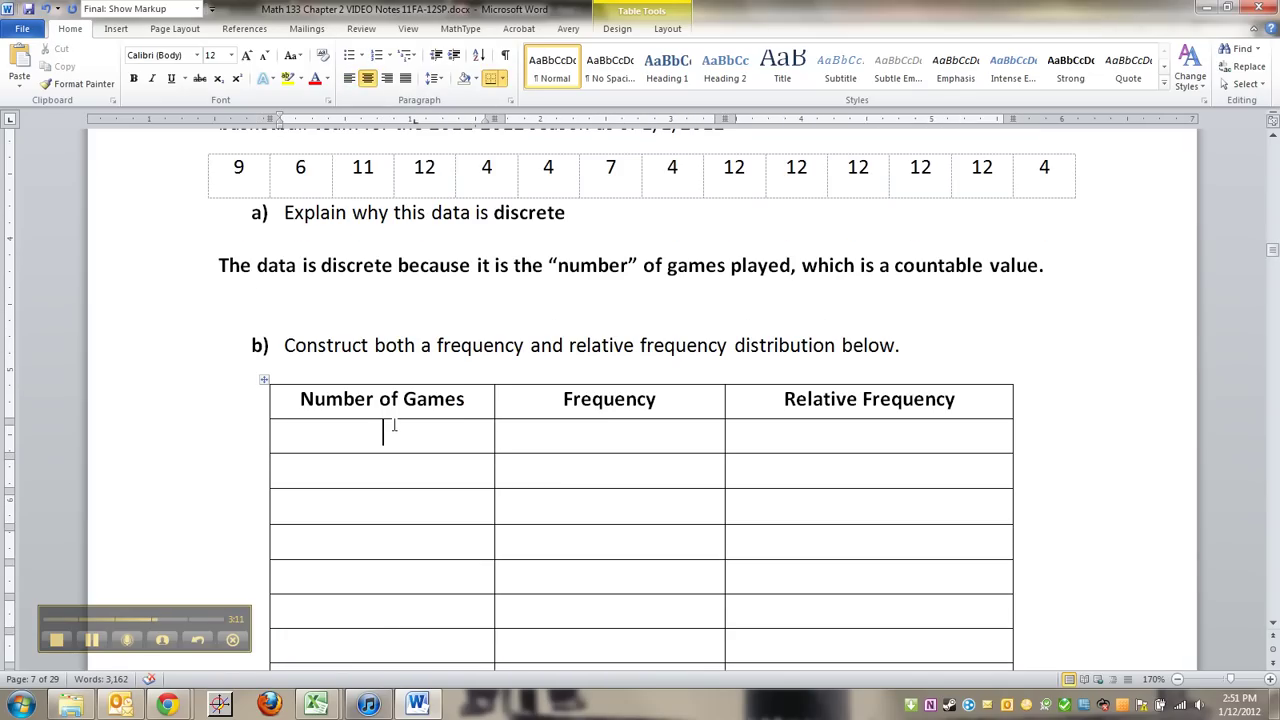
{"action": "type", "text": "4"}
{"action": "key", "text": "Down"}
{"action": "type", "text": "5"}
{"action": "key", "text": "Down"}
{"action": "type", "text": "6"}
{"action": "key", "text": "Down"}
{"action": "type", "text": "7"}
{"action": "key", "text": "Down"}
{"action": "type", "text": "8"}
{"action": "key", "text": "Down"}
{"action": "type", "text": "910"}
{"action": "key", "text": "Down"}
{"action": "type", "text": "11"}
{"action": "key", "text": "Down"}
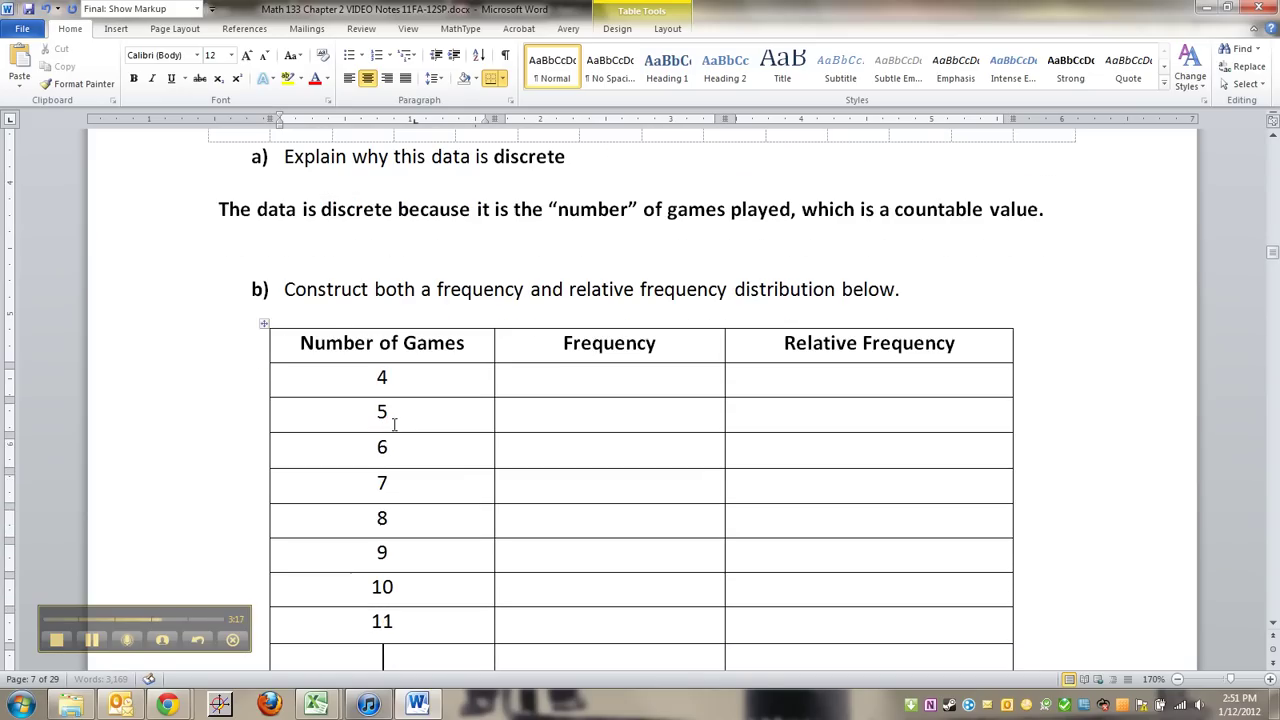
{"action": "type", "text": "12"}
Step: Enter the frequencies 4, 0, 1, 1, 0, 1, 0 and 1 for 4 through 11 games in part b's table
{"action": "scroll", "coordinate": [398, 441], "scroll_direction": "down", "scroll_amount": 3}
{"action": "scroll", "coordinate": [414, 440], "scroll_direction": "up", "scroll_amount": 6}
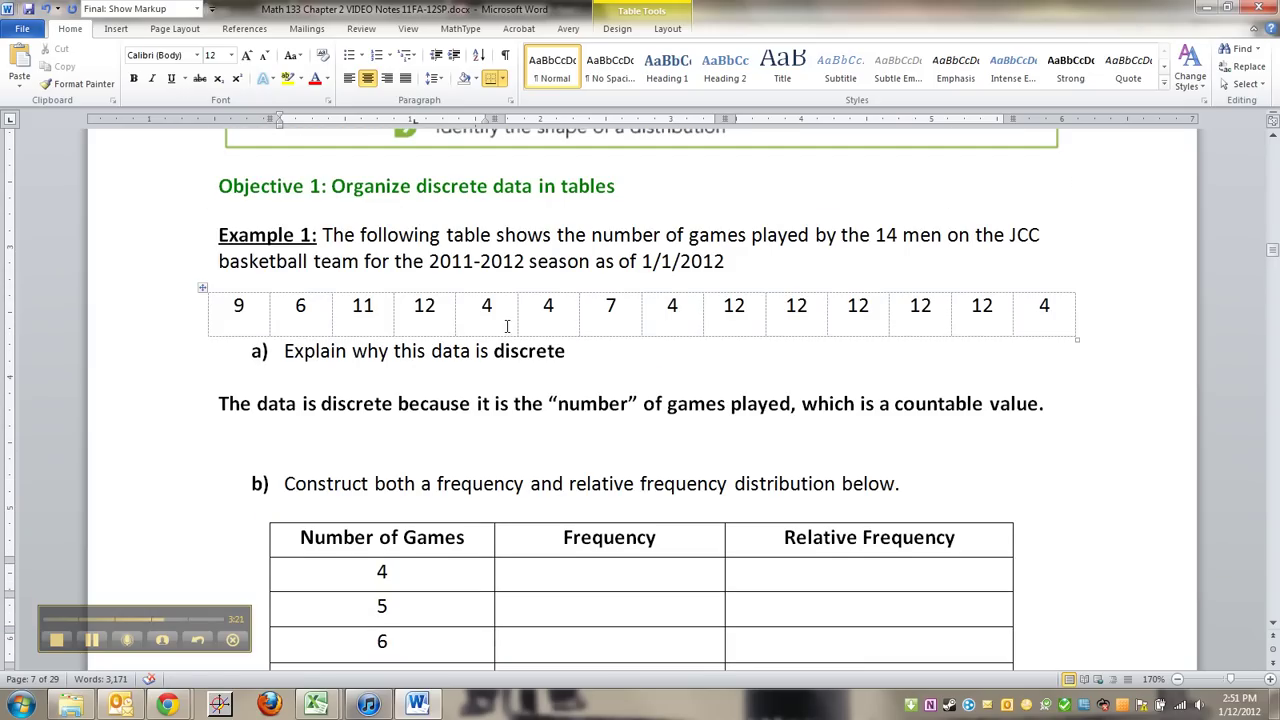
{"action": "scroll", "coordinate": [466, 409], "scroll_direction": "down", "scroll_amount": 3}
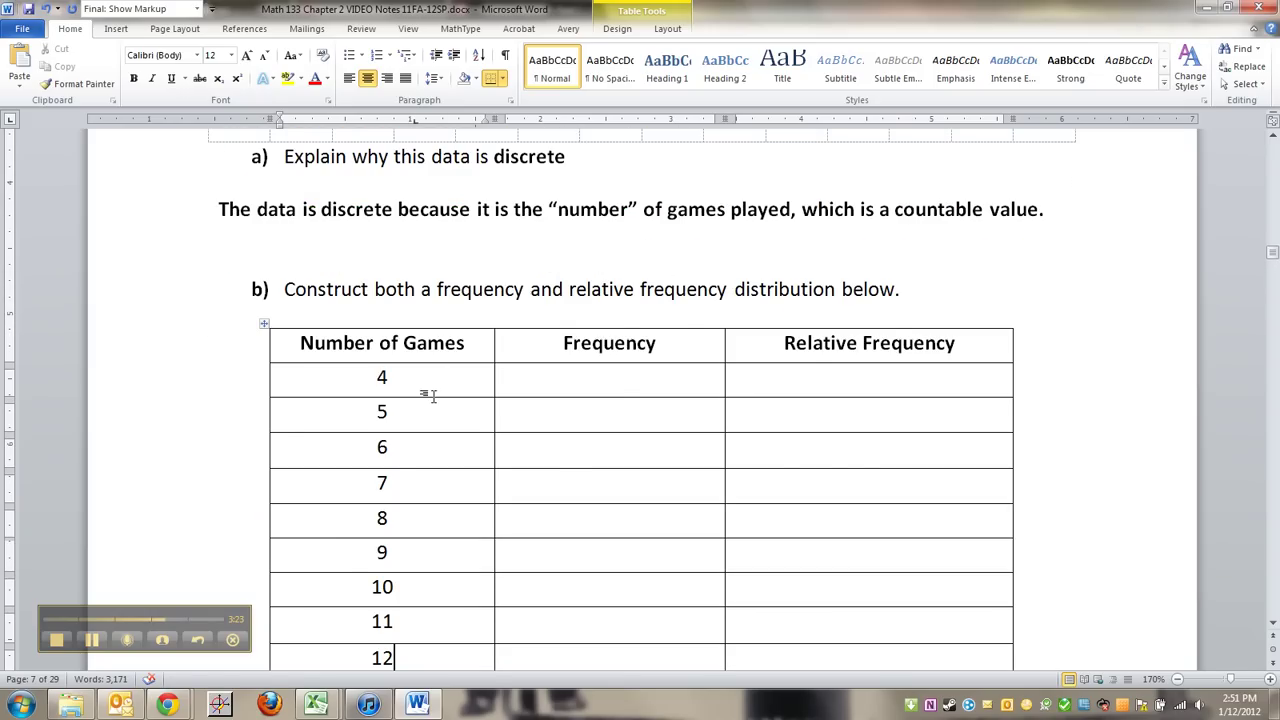
{"action": "scroll", "coordinate": [486, 493], "scroll_direction": "up", "scroll_amount": 2}
{"action": "left_click", "coordinate": [559, 532]}
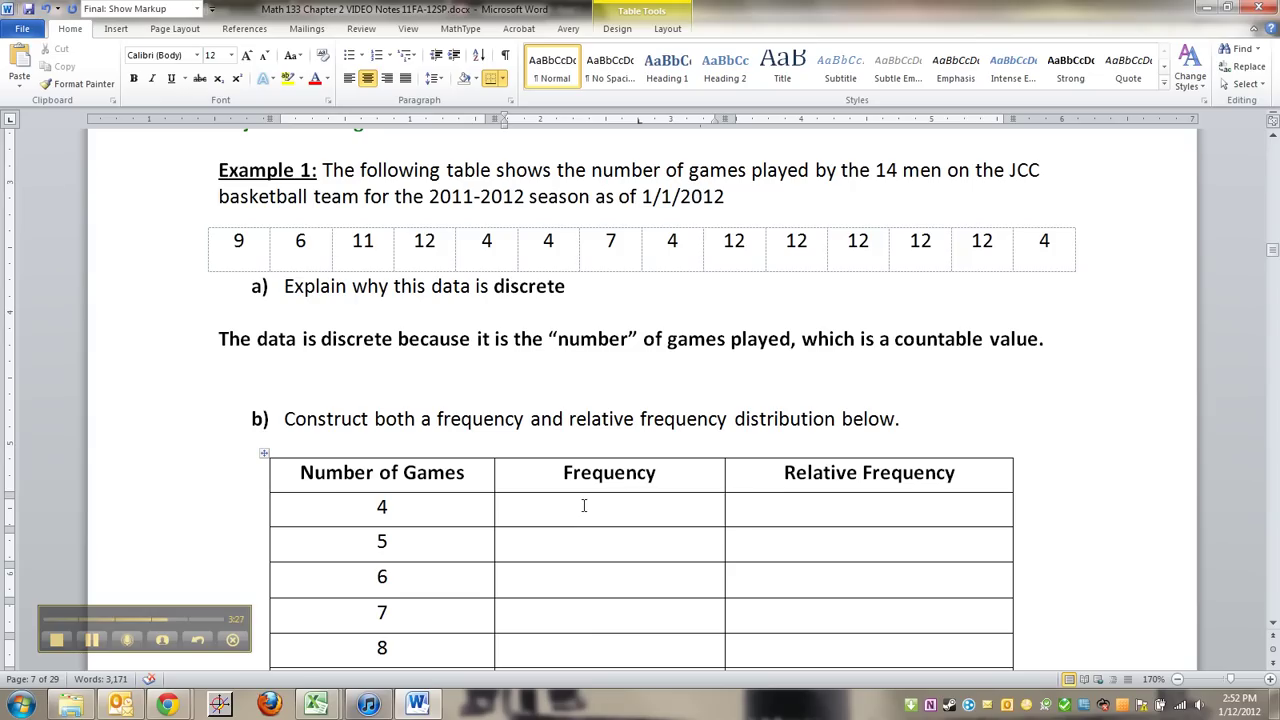
{"action": "type", "text": "4"}
{"action": "key", "text": "Down"}
{"action": "type", "text": "0"}
{"action": "key", "text": "Down"}
{"action": "type", "text": "1"}
{"action": "key", "text": "Down"}
{"action": "type", "text": "1"}
{"action": "key", "text": "Down"}
{"action": "type", "text": "0"}
{"action": "key", "text": "Down"}
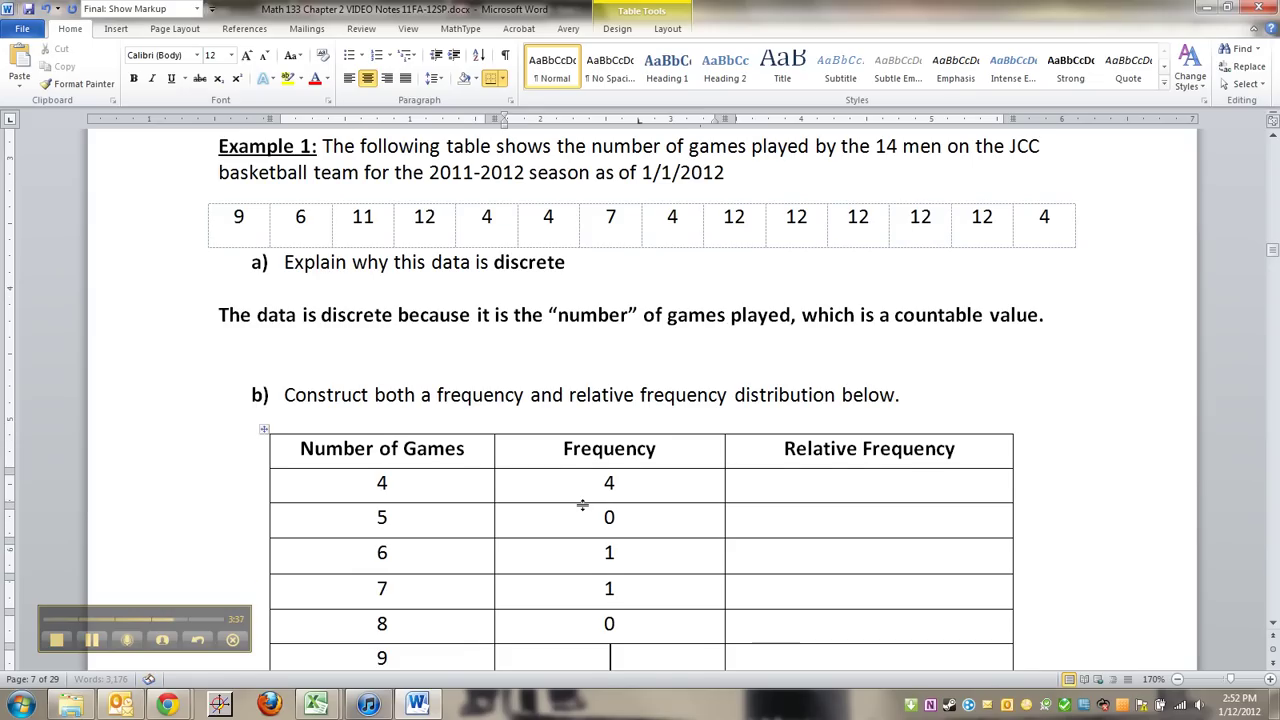
{"action": "type", "text": "1"}
{"action": "key", "text": "Down"}
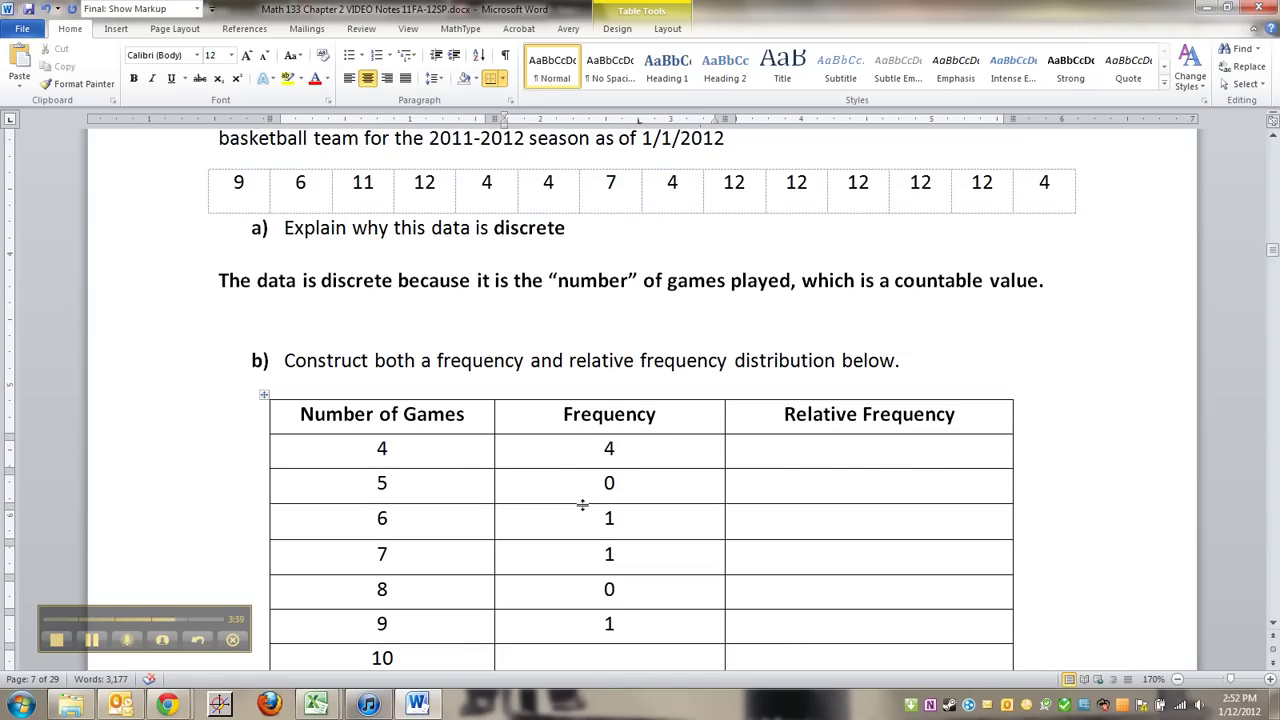
{"action": "type", "text": "0"}
{"action": "key", "text": "Down"}
{"action": "type", "text": "1"}
{"action": "key", "text": "Down"}
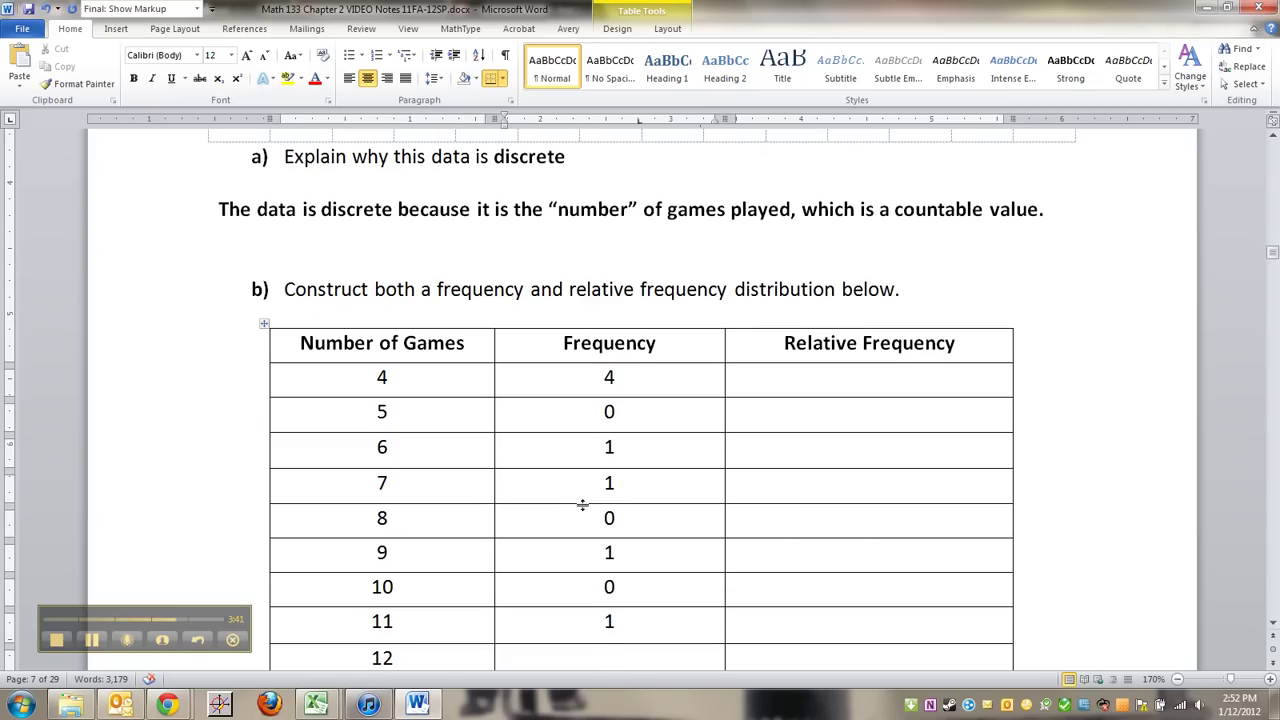
Step: Count the 12s in Example 1's data row and enter 6 as the frequency for 12 games
{"action": "scroll", "coordinate": [582, 505], "scroll_direction": "up", "scroll_amount": 3}
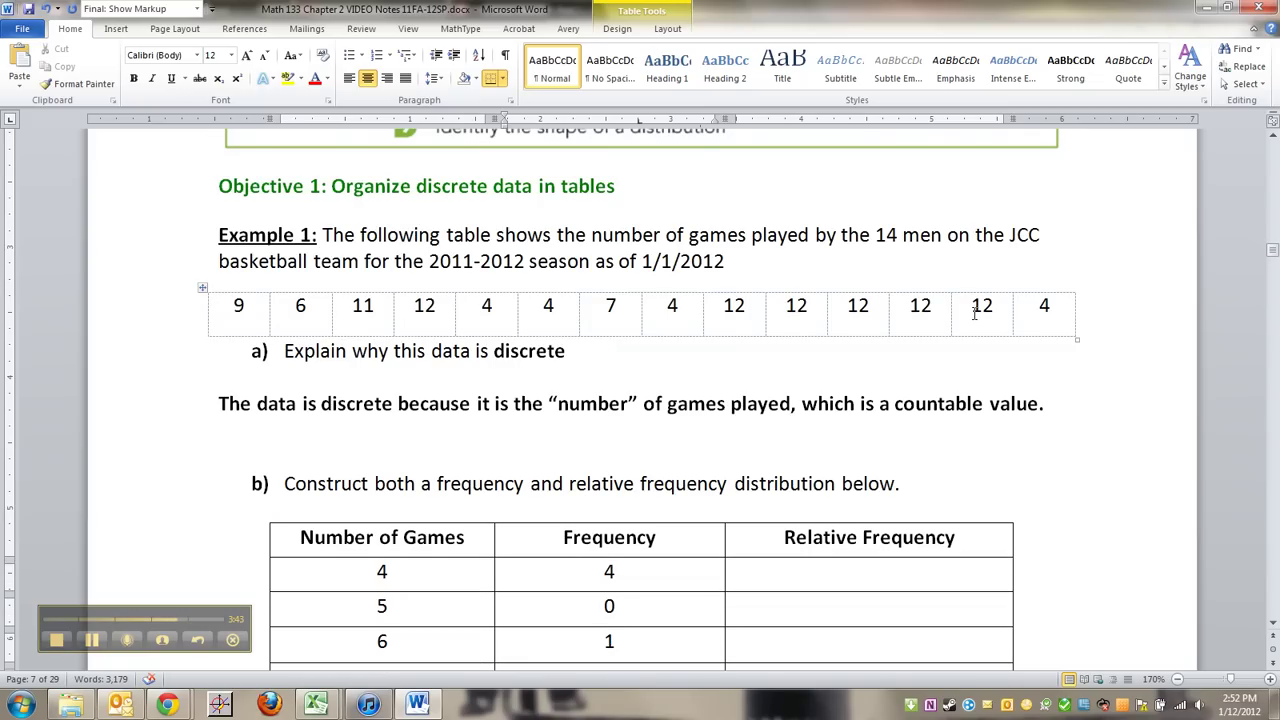
{"action": "left_click_drag", "start_coordinate": [975, 313], "coordinate": [740, 314]}
{"action": "left_click", "coordinate": [424, 308]}
{"action": "scroll", "coordinate": [513, 368], "scroll_direction": "down", "scroll_amount": 4}
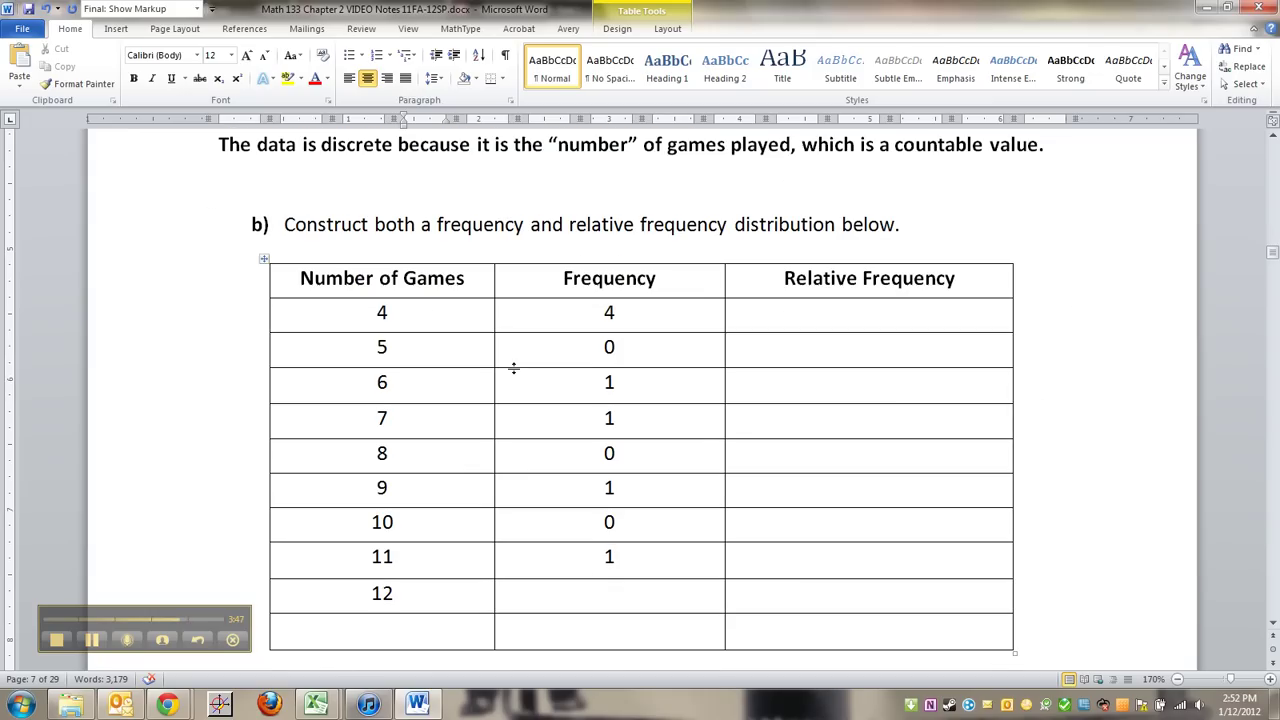
{"action": "left_click", "coordinate": [630, 590]}
{"action": "type", "text": "6"}
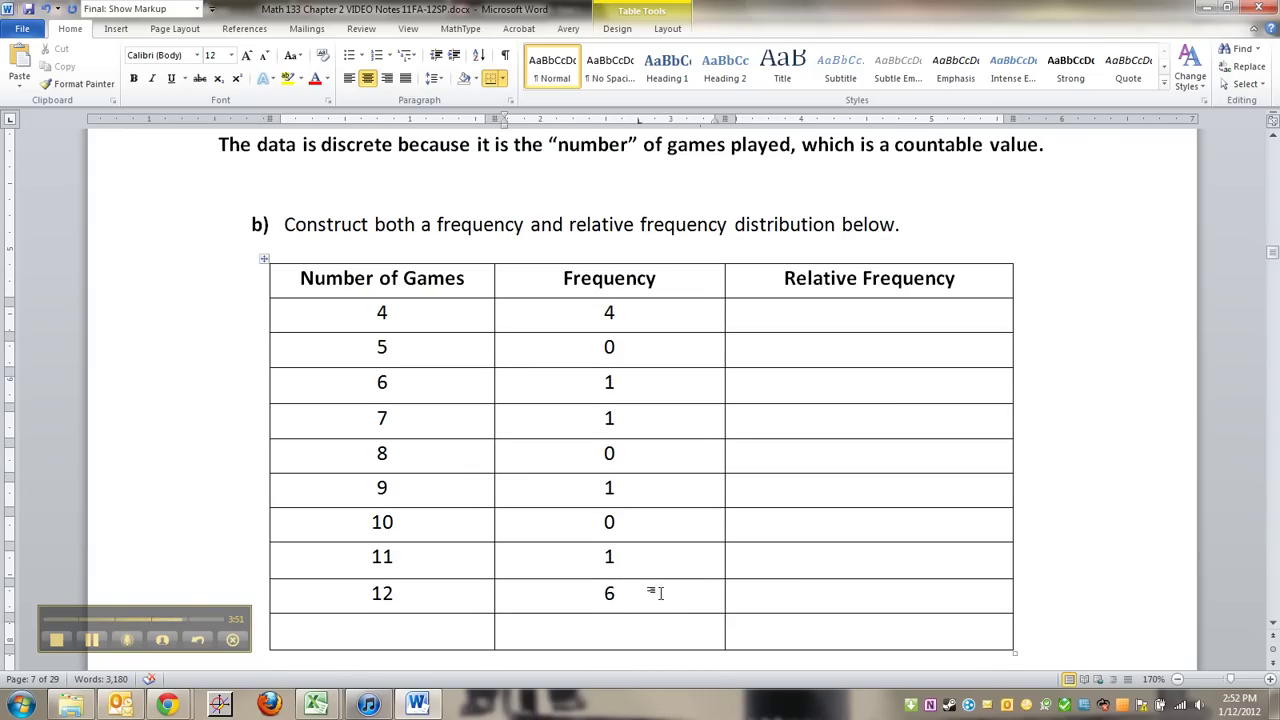
Step: Compare the Number of Games column with Example 5 in section 2.1, examining its Blue row and side-by-side bar graph of M&M color
{"action": "left_click_drag", "start_coordinate": [418, 312], "coordinate": [428, 574]}
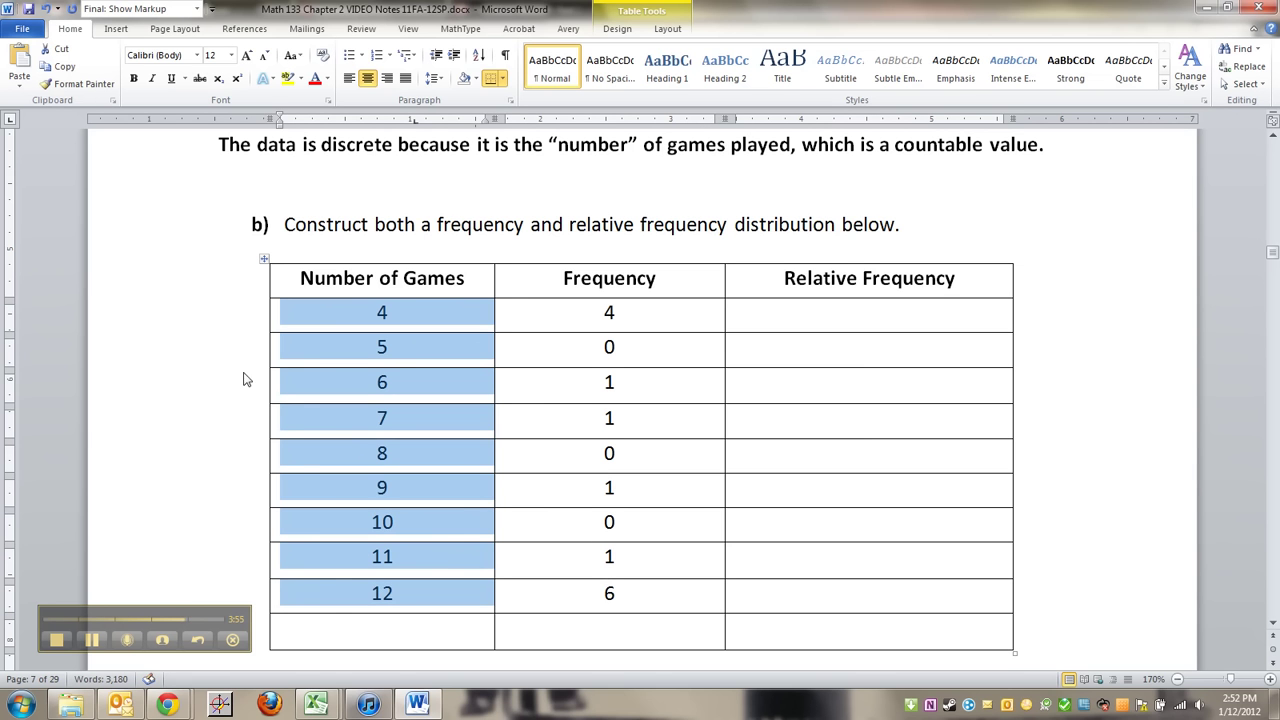
{"action": "left_click", "coordinate": [285, 360]}
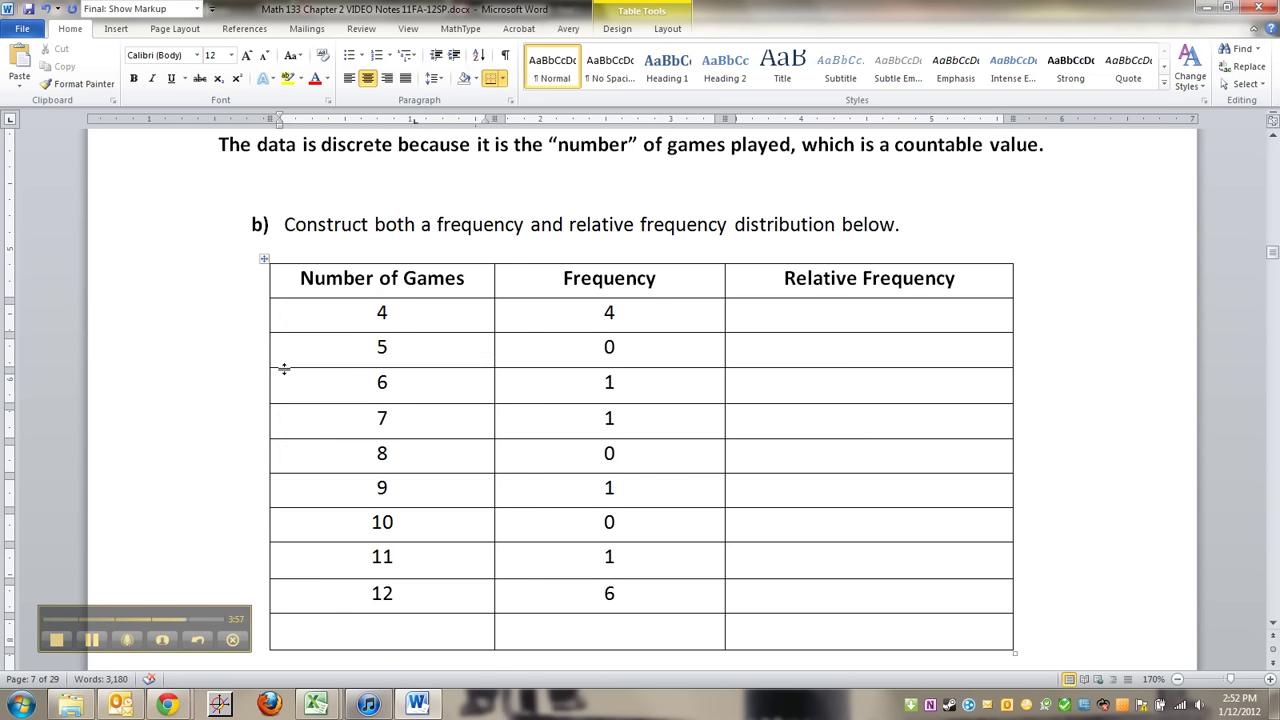
{"action": "scroll", "coordinate": [349, 374], "scroll_direction": "up", "scroll_amount": 15}
{"action": "scroll", "coordinate": [355, 364], "scroll_direction": "up", "scroll_amount": 20}
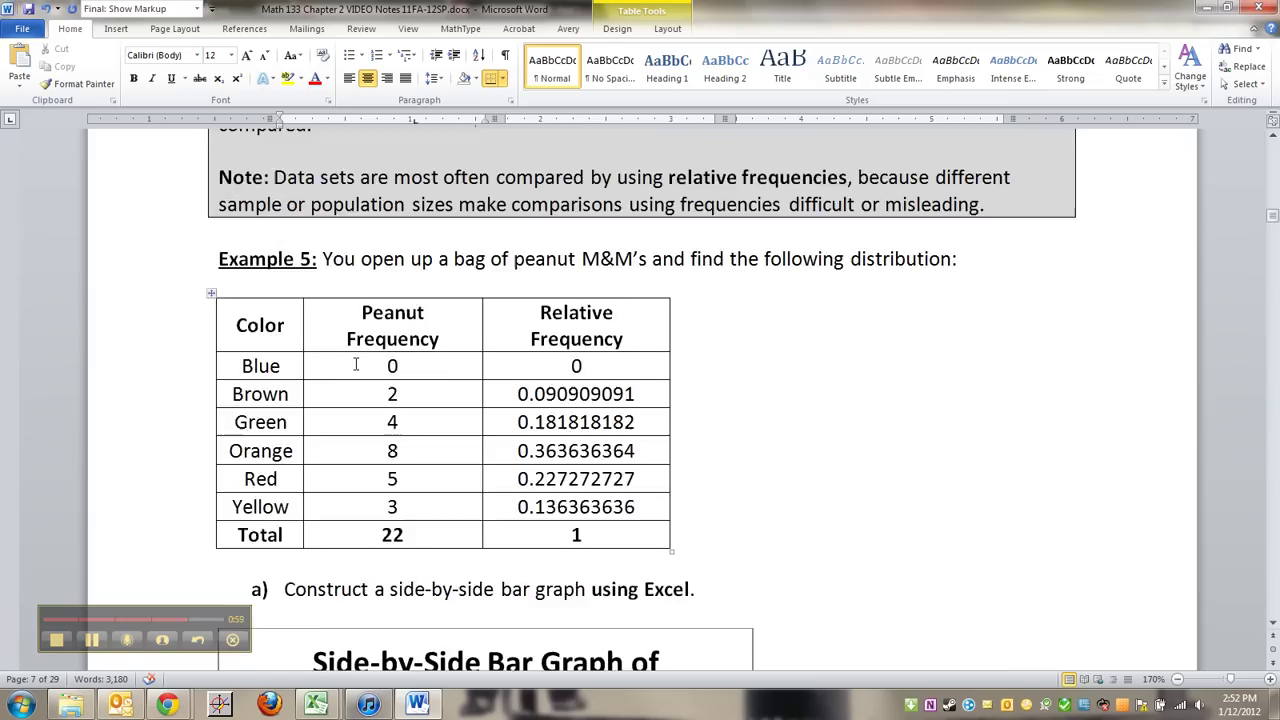
{"action": "scroll", "coordinate": [356, 364], "scroll_direction": "down", "scroll_amount": 6}
{"action": "scroll", "coordinate": [386, 372], "scroll_direction": "up", "scroll_amount": 3}
{"action": "scroll", "coordinate": [393, 395], "scroll_direction": "down", "scroll_amount": 1}
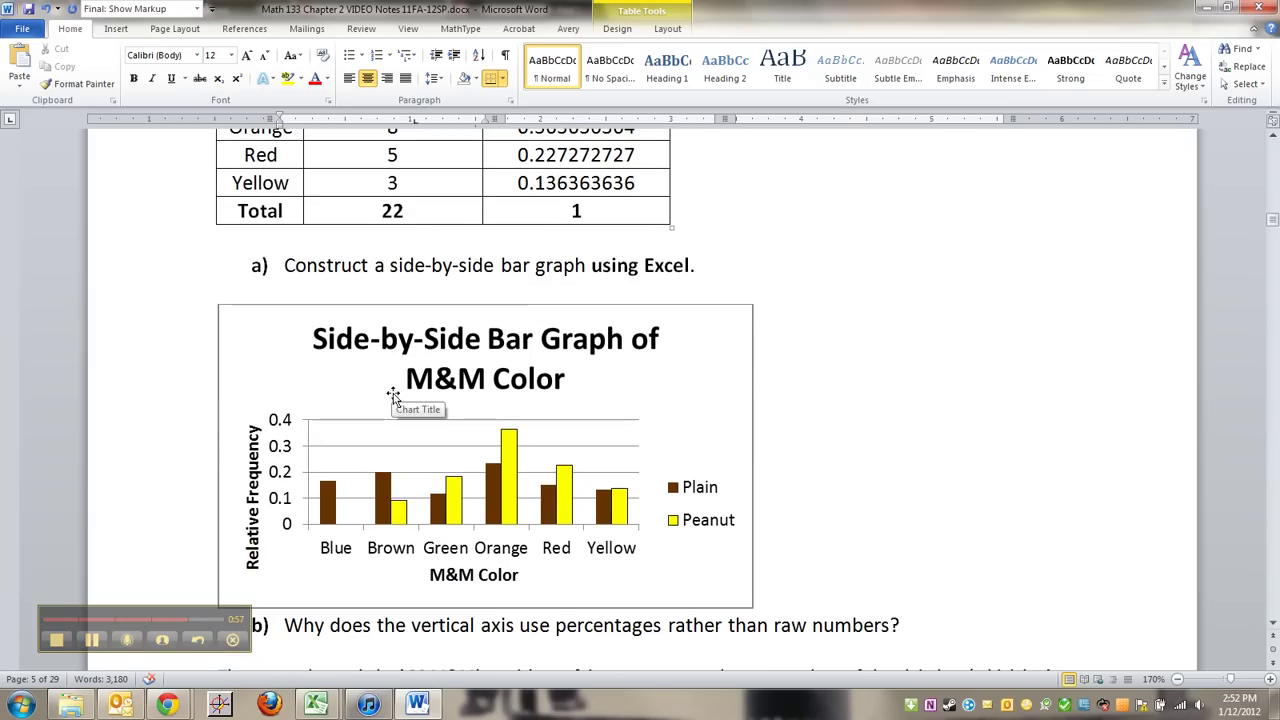
{"action": "scroll", "coordinate": [572, 485], "scroll_direction": "up", "scroll_amount": 1}
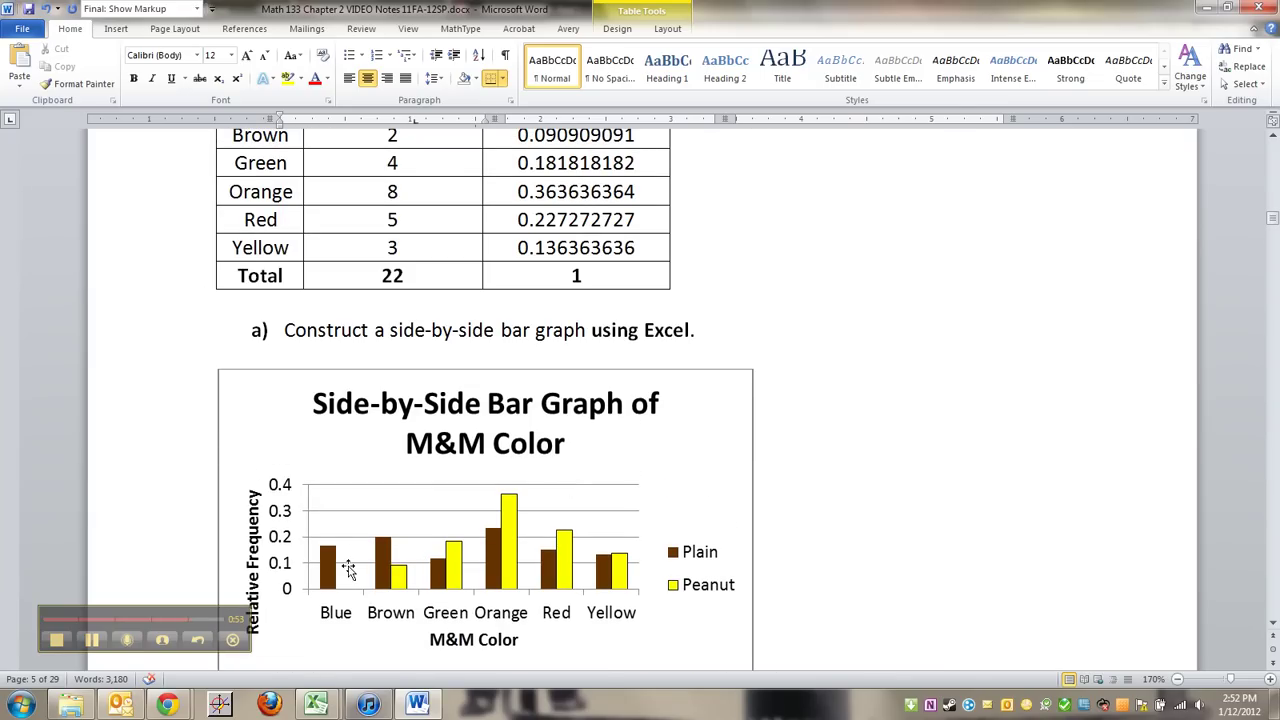
{"action": "scroll", "coordinate": [383, 457], "scroll_direction": "up", "scroll_amount": 3}
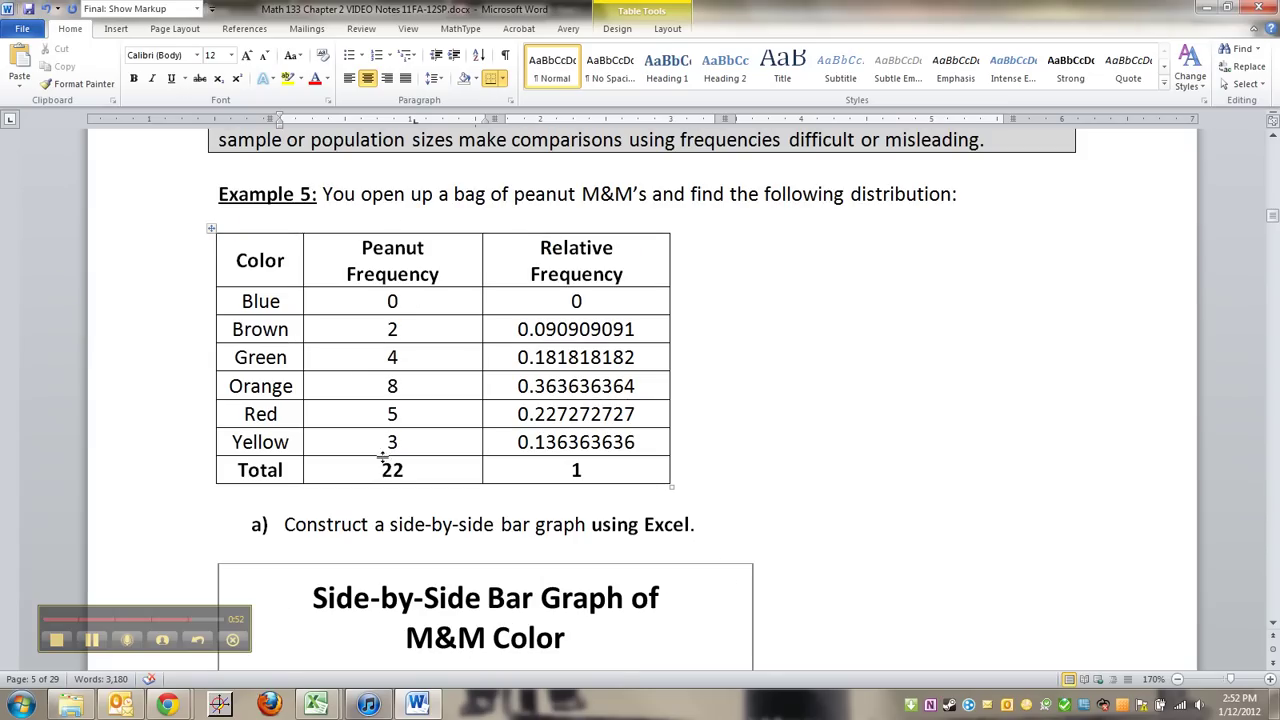
{"action": "left_click", "coordinate": [198, 305]}
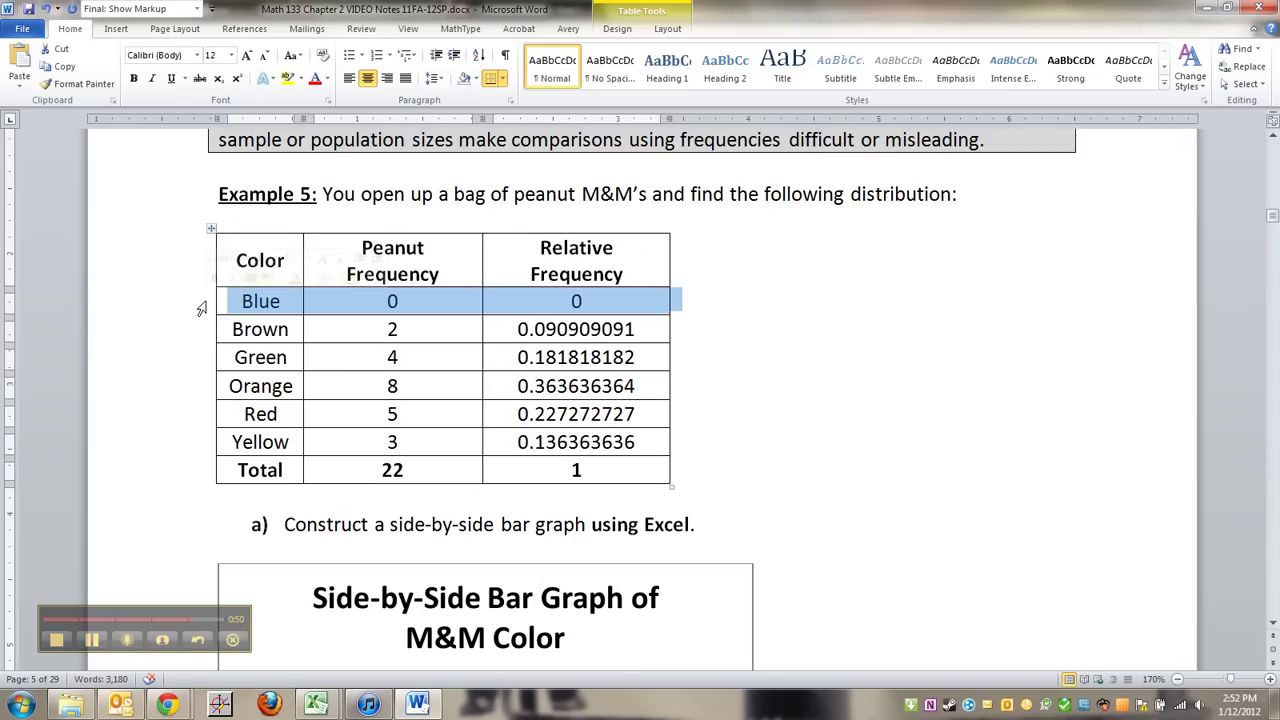
{"action": "left_click", "coordinate": [277, 329]}
{"action": "scroll", "coordinate": [280, 330], "scroll_direction": "down", "scroll_amount": 20}
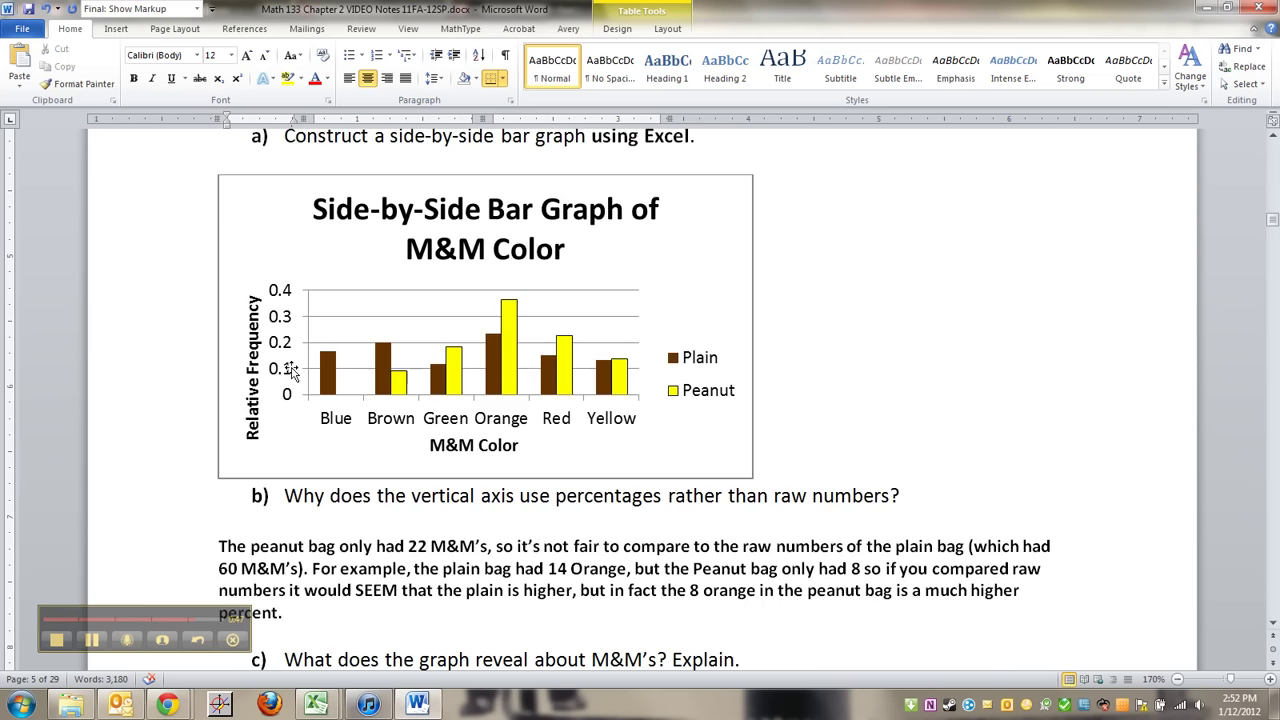
{"action": "scroll", "coordinate": [363, 386], "scroll_direction": "down", "scroll_amount": 20}
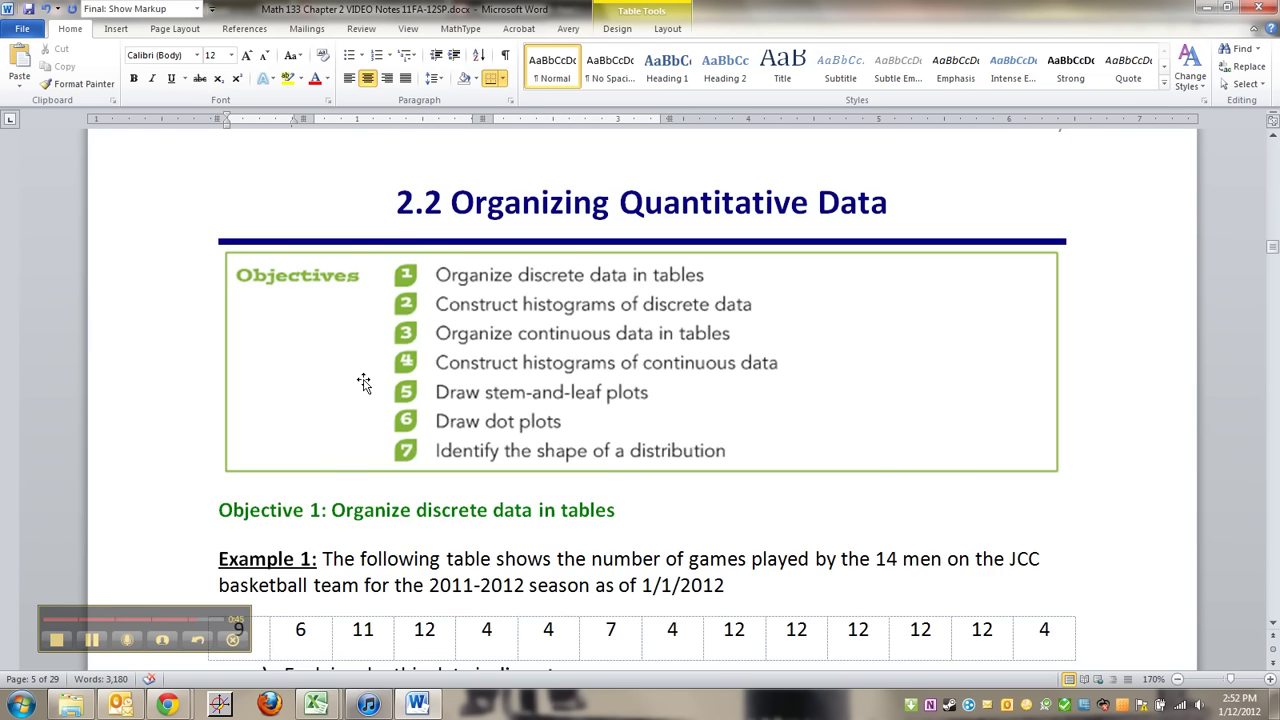
Step: Review part b's frequency table in Example 1, including the row for 5 games and the part c mode question
{"action": "scroll", "coordinate": [364, 380], "scroll_direction": "down", "scroll_amount": 3}
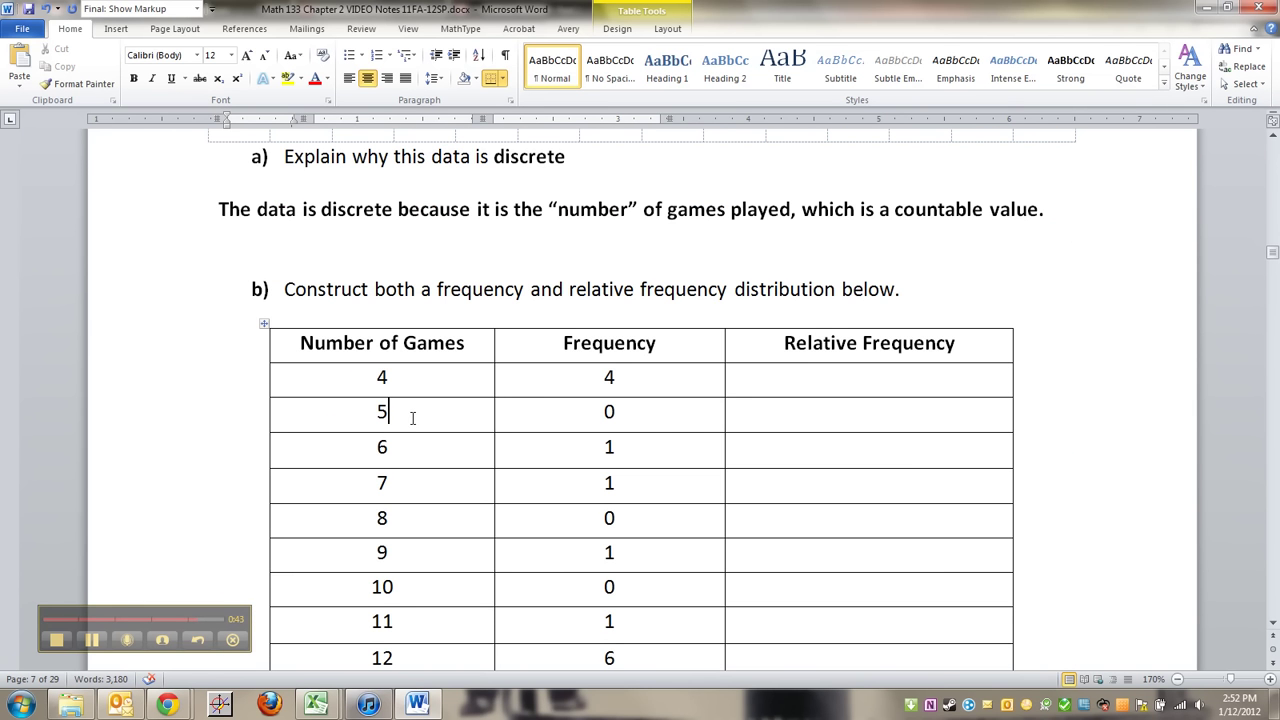
{"action": "left_click", "coordinate": [226, 410]}
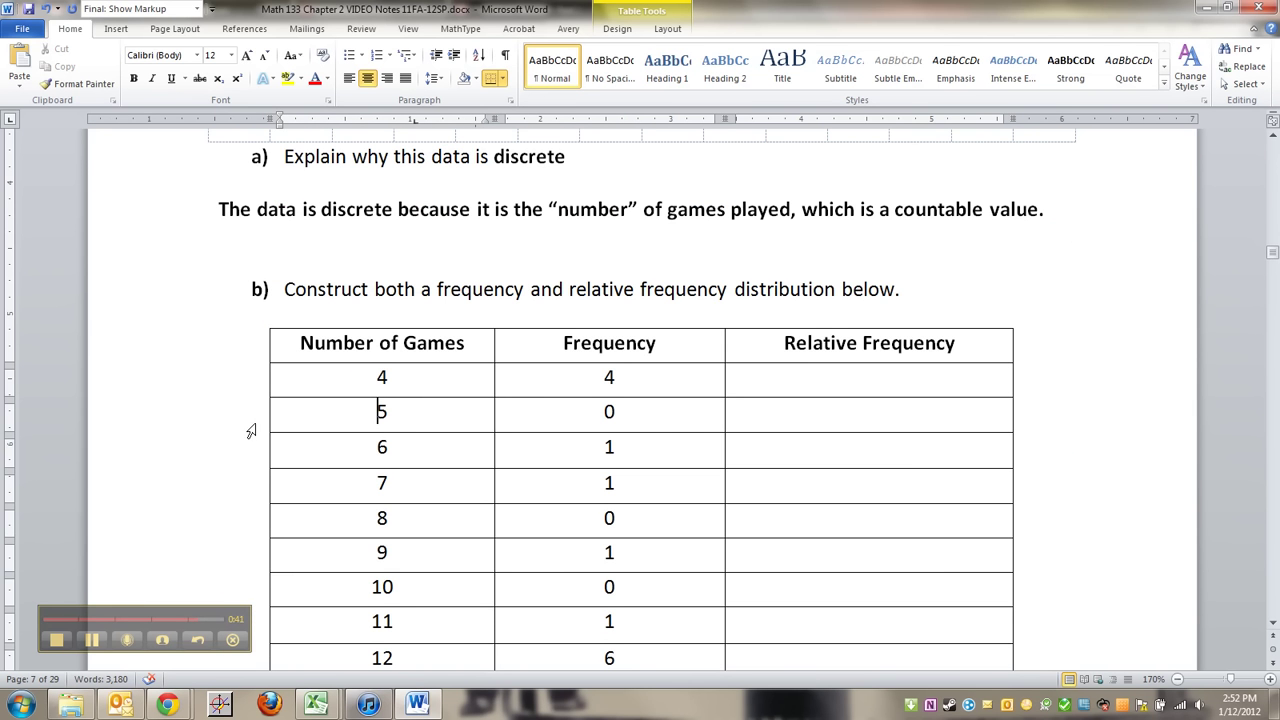
{"action": "scroll", "coordinate": [250, 431], "scroll_direction": "down", "scroll_amount": 4}
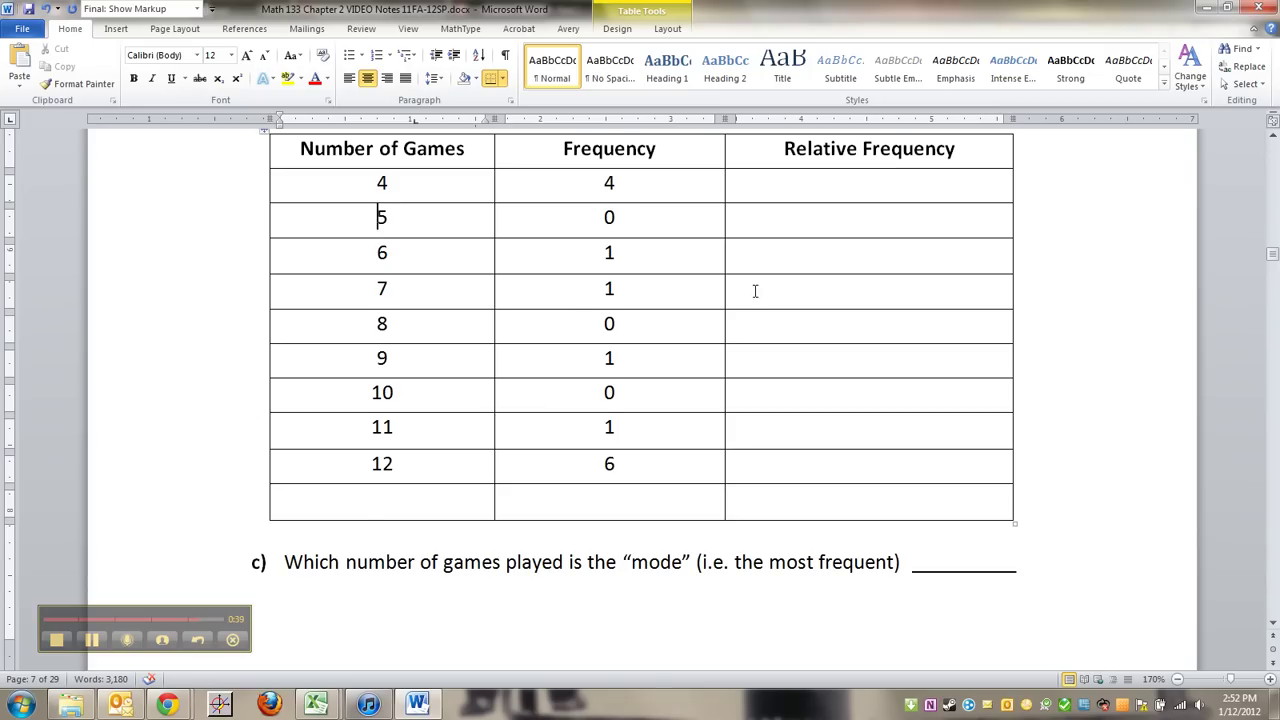
{"action": "scroll", "coordinate": [380, 370], "scroll_direction": "up", "scroll_amount": 3}
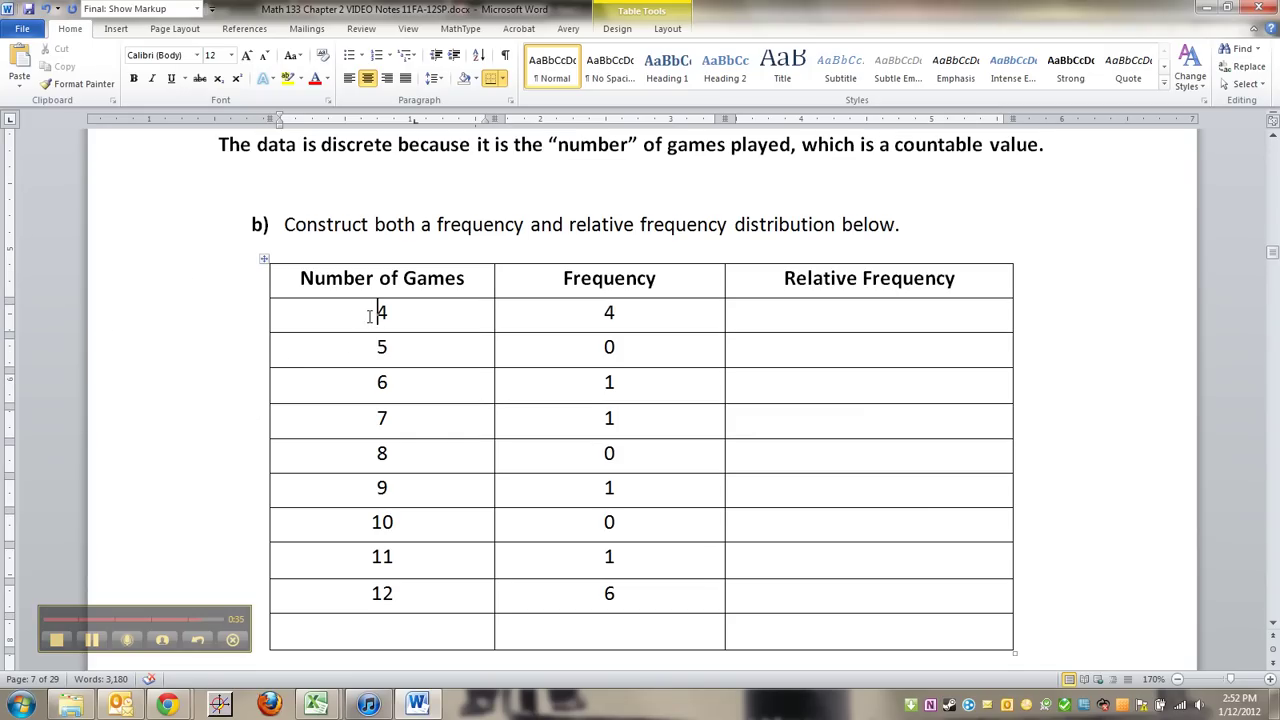
{"action": "scroll", "coordinate": [390, 370], "scroll_direction": "down", "scroll_amount": 1}
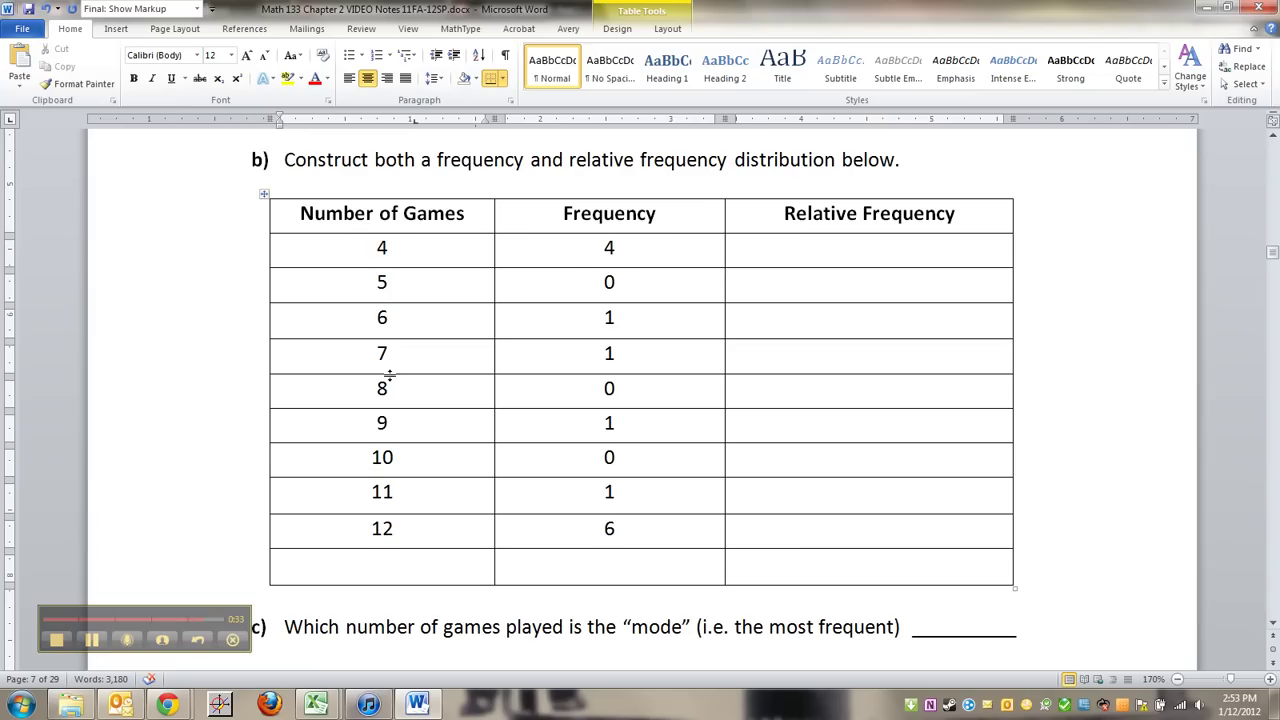
Step: Switch to Excel and bring up the workbook Ch2_Video_Excel_Tuckey.xlsx
{"action": "left_click", "coordinate": [895, 246]}
{"action": "mouse_move", "coordinate": [316, 704]}
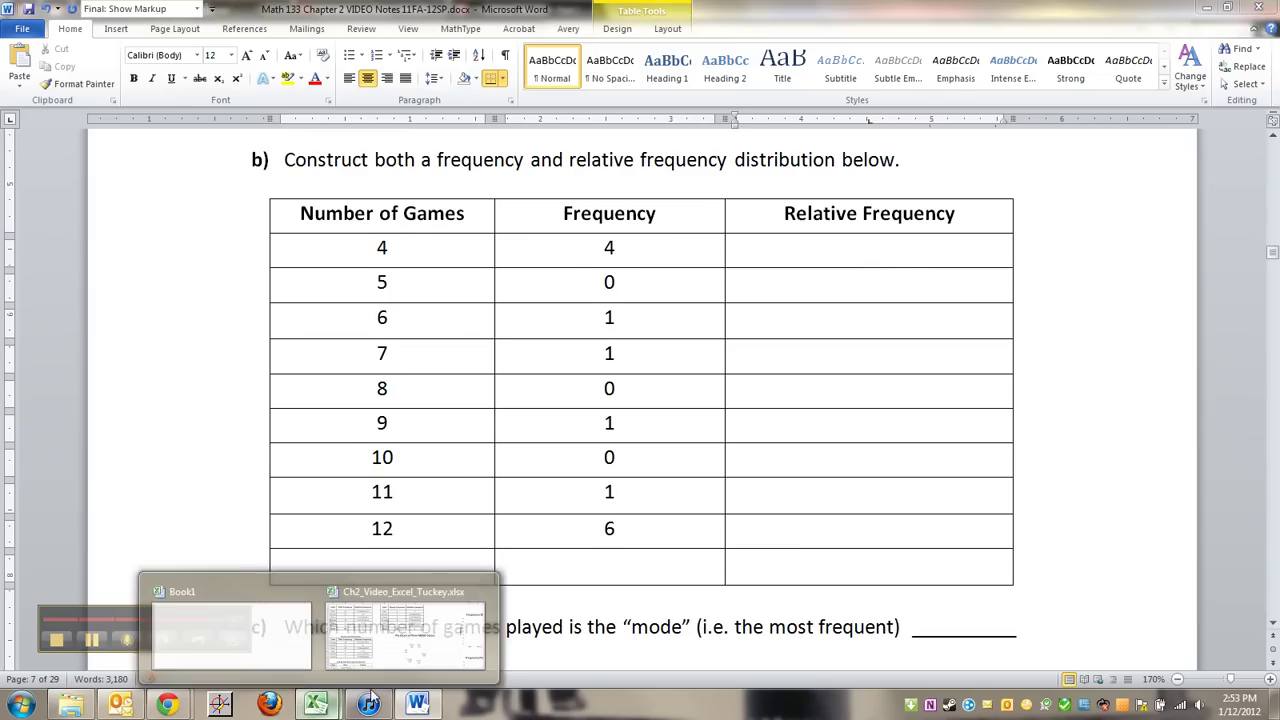
{"action": "mouse_move", "coordinate": [241, 618]}
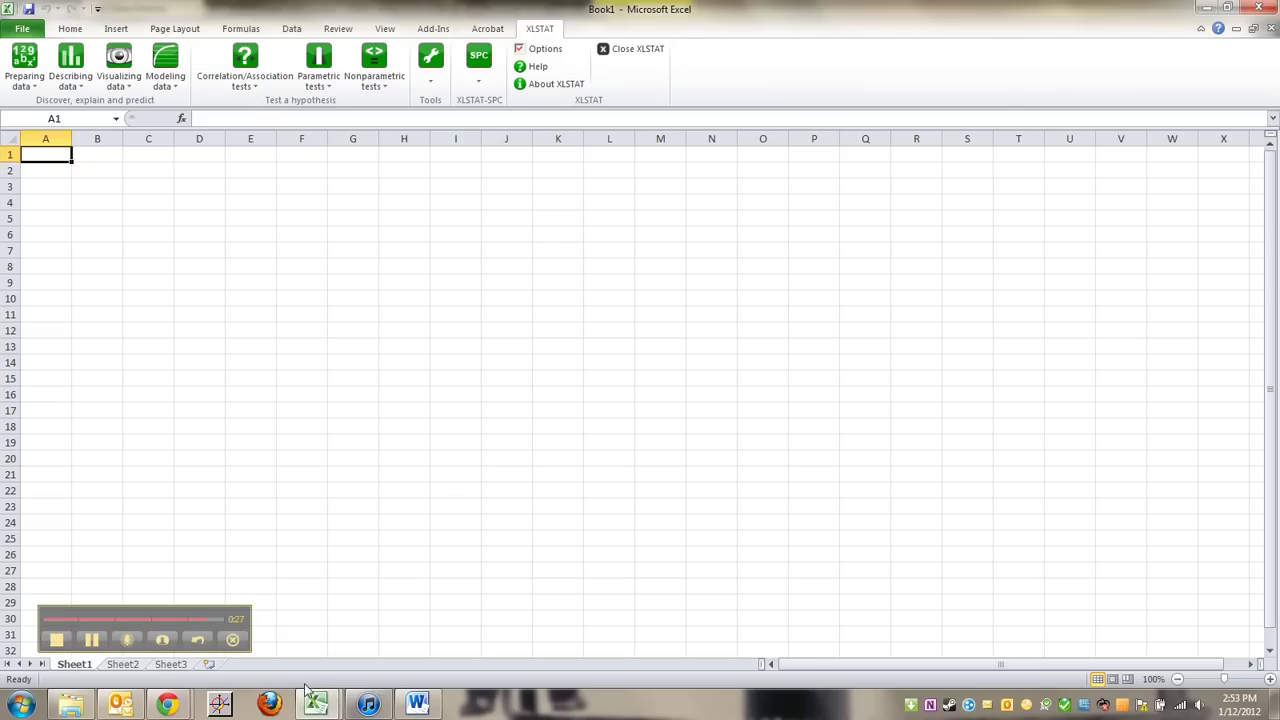
{"action": "left_click", "coordinate": [340, 672]}
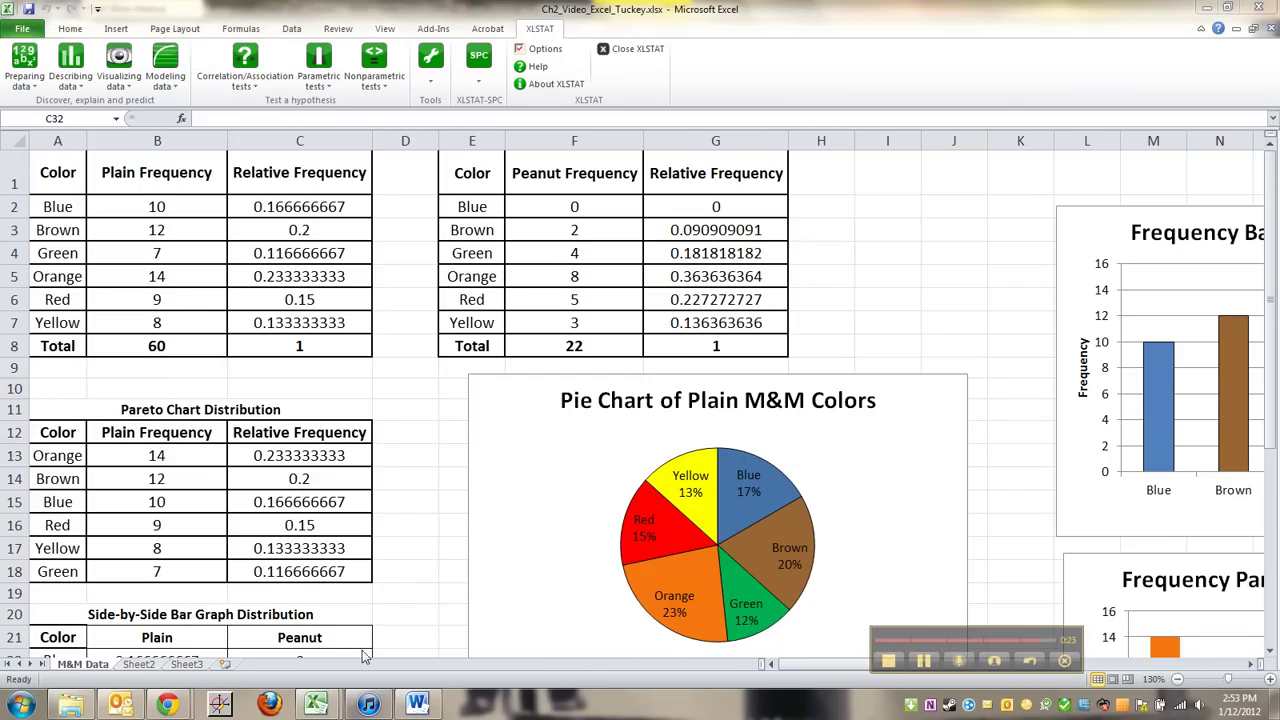
Step: Rename Sheet2 of the workbook as JCC Basketball
{"action": "left_click", "coordinate": [139, 665]}
{"action": "double_click", "coordinate": [139, 665]}
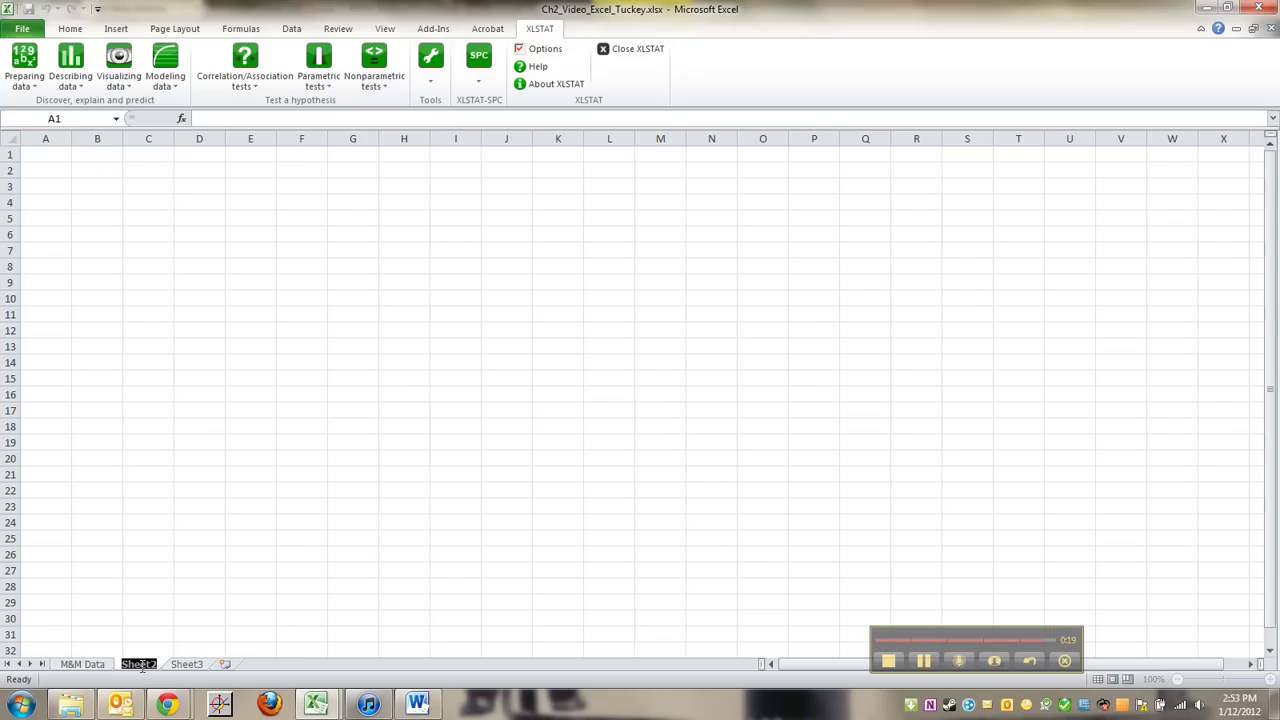
{"action": "type", "text": "JCC"}
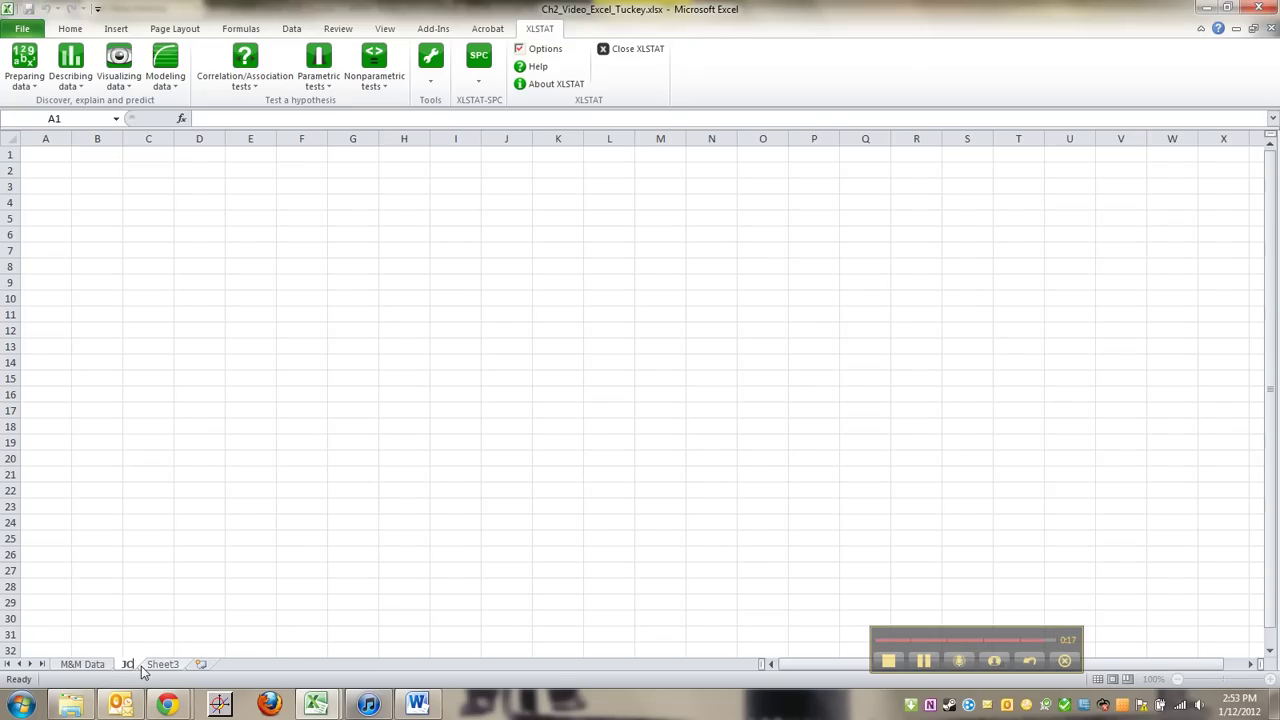
{"action": "type", "text": " Basketball"}
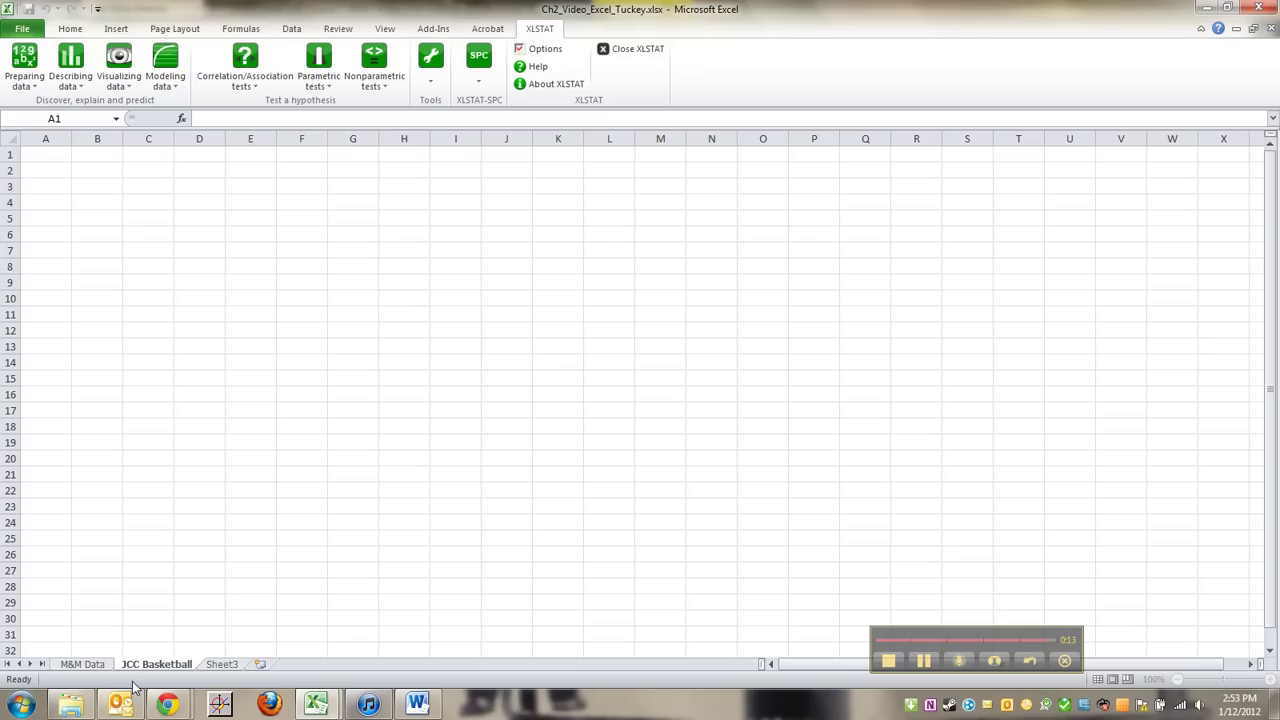
{"action": "left_click", "coordinate": [303, 490]}
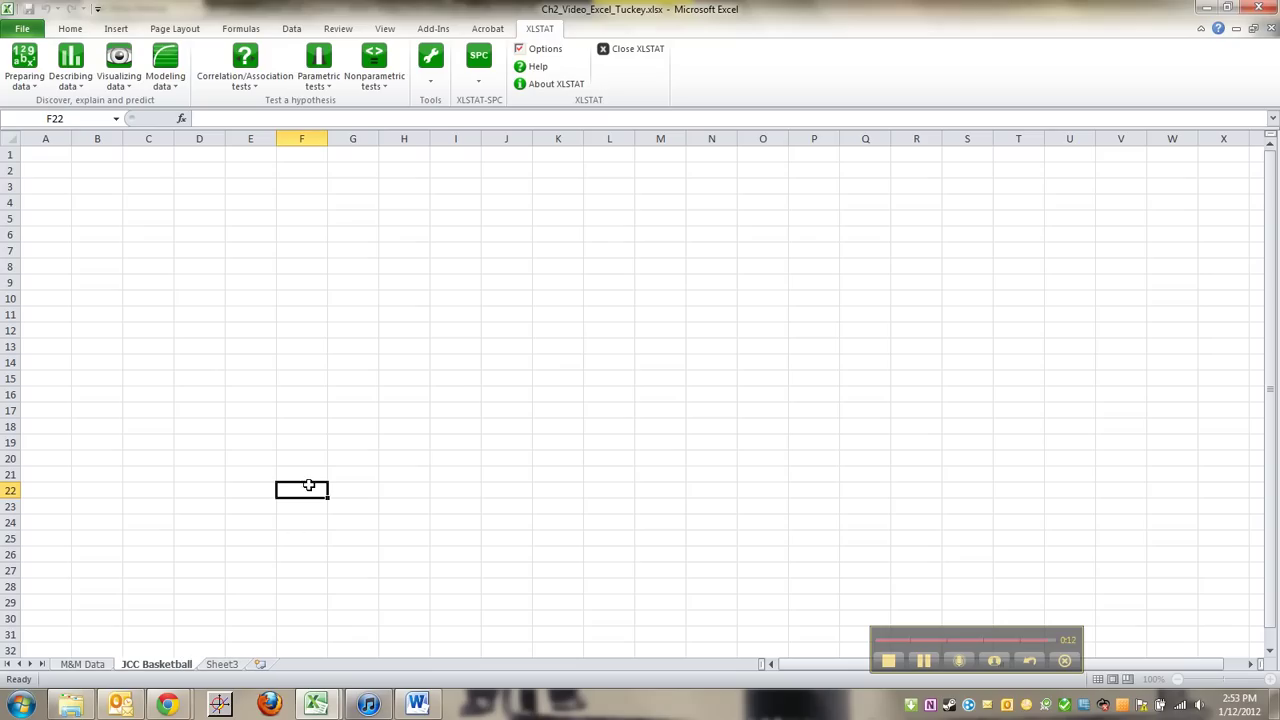
Step: Copy part b's entire games table from the Word notes and paste it into the JCC Basketball sheet starting at cell A1
{"action": "left_click", "coordinate": [417, 704]}
{"action": "left_click_drag", "start_coordinate": [414, 229], "coordinate": [420, 250]}
{"action": "left_click_drag", "start_coordinate": [641, 303], "coordinate": [971, 557]}
{"action": "key", "text": "ctrl+c"}
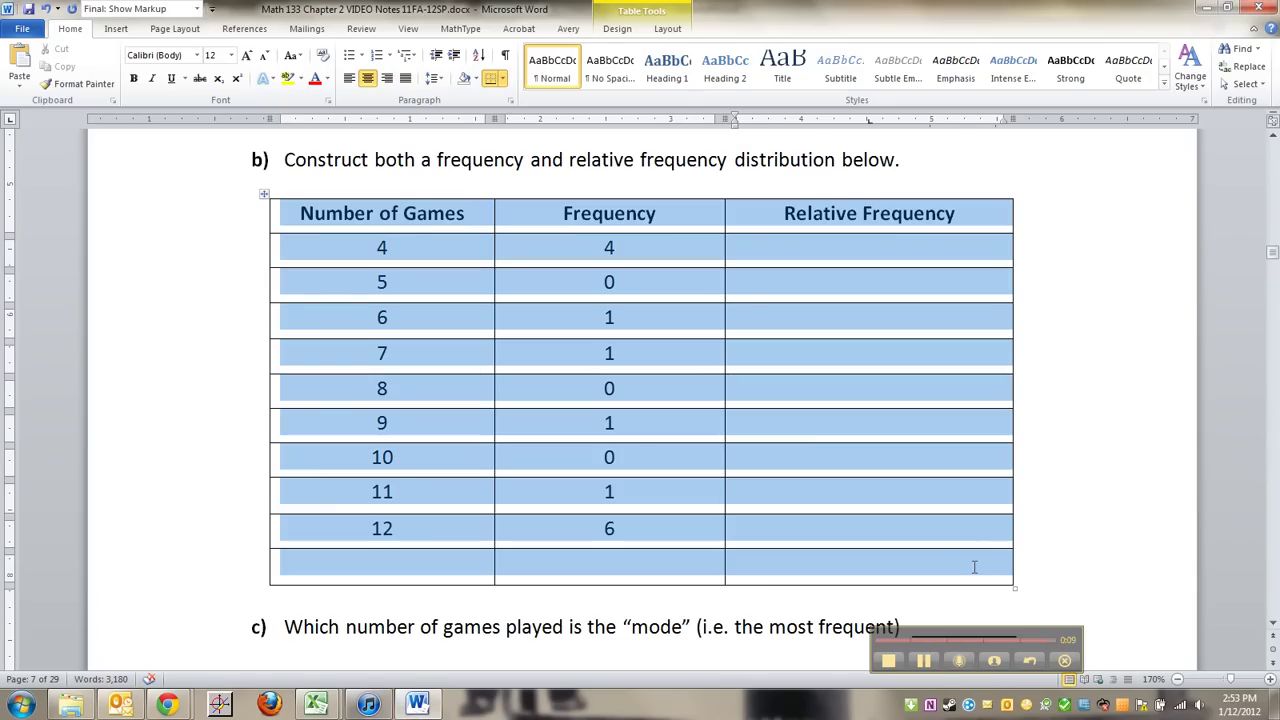
{"action": "left_click", "coordinate": [1210, 8]}
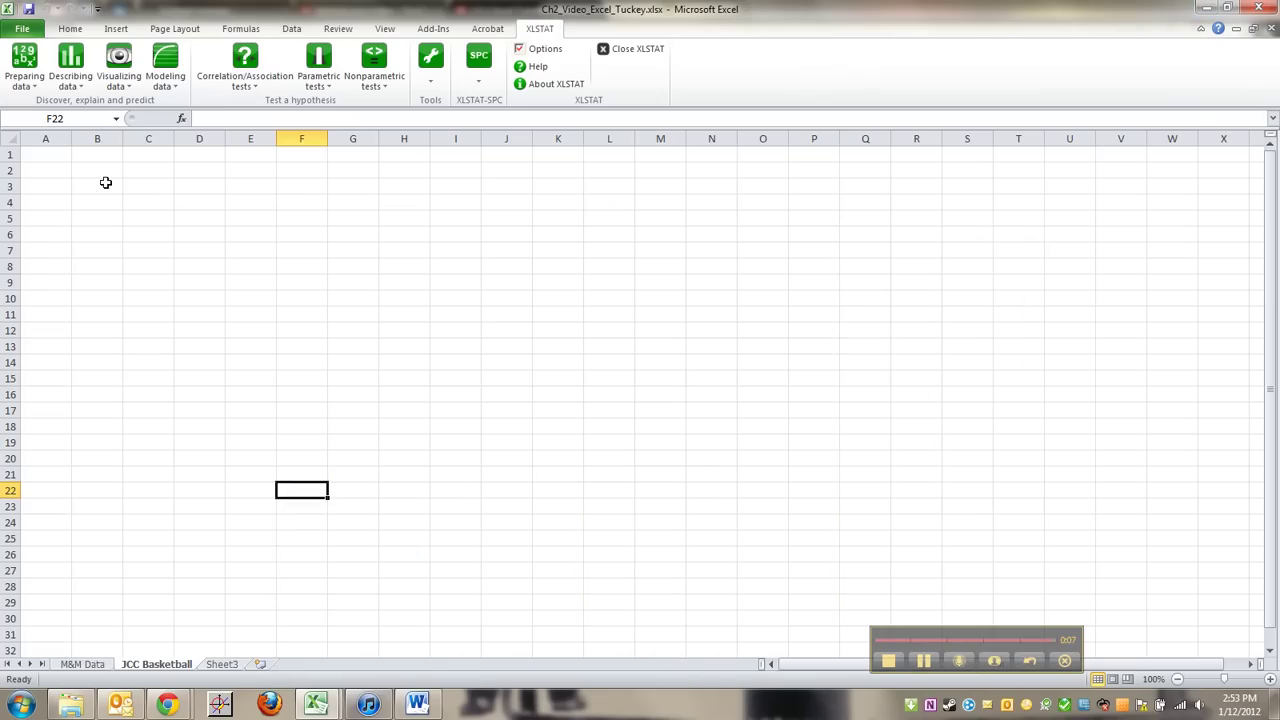
{"action": "left_click", "coordinate": [46, 152]}
{"action": "key", "text": "ctrl+v"}
{"action": "scroll", "coordinate": [179, 298], "scroll_direction": "up", "scroll_amount": 3, "text": "ctrl"}
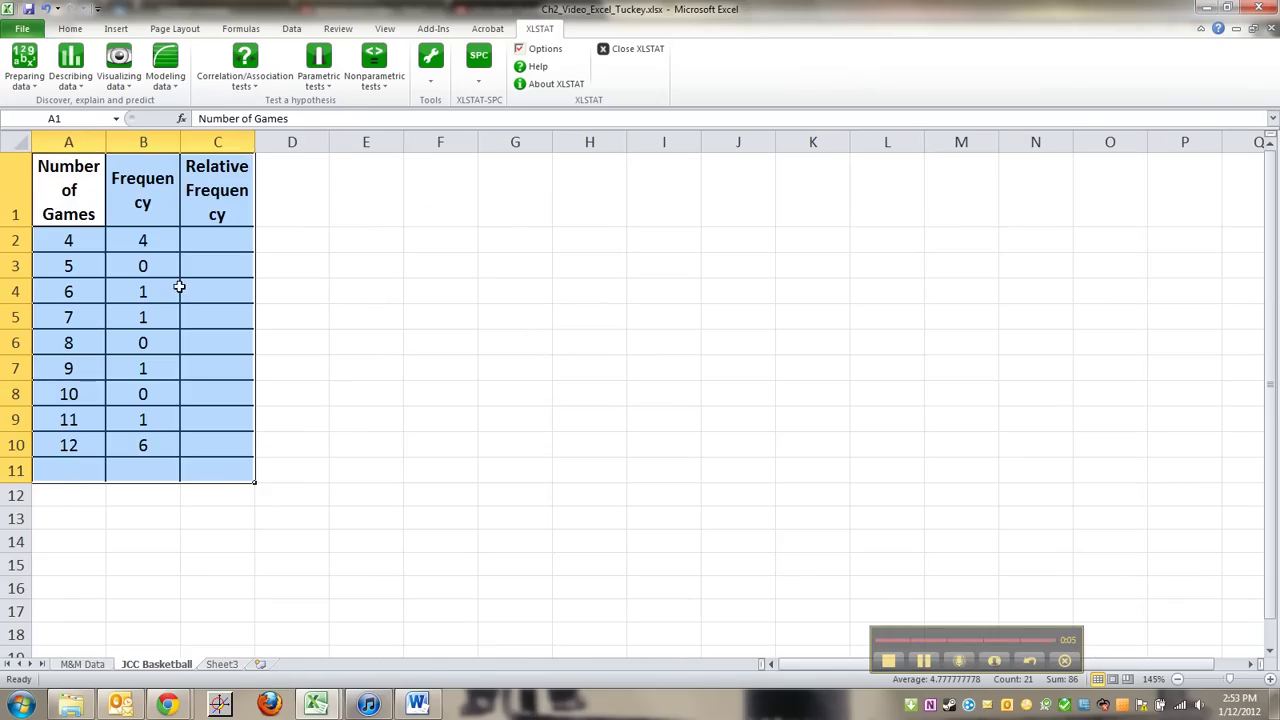
Step: Widen columns A through C equally so that the word Frequency fits unbroken in the table headers
{"action": "left_click_drag", "start_coordinate": [214, 142], "coordinate": [68, 142]}
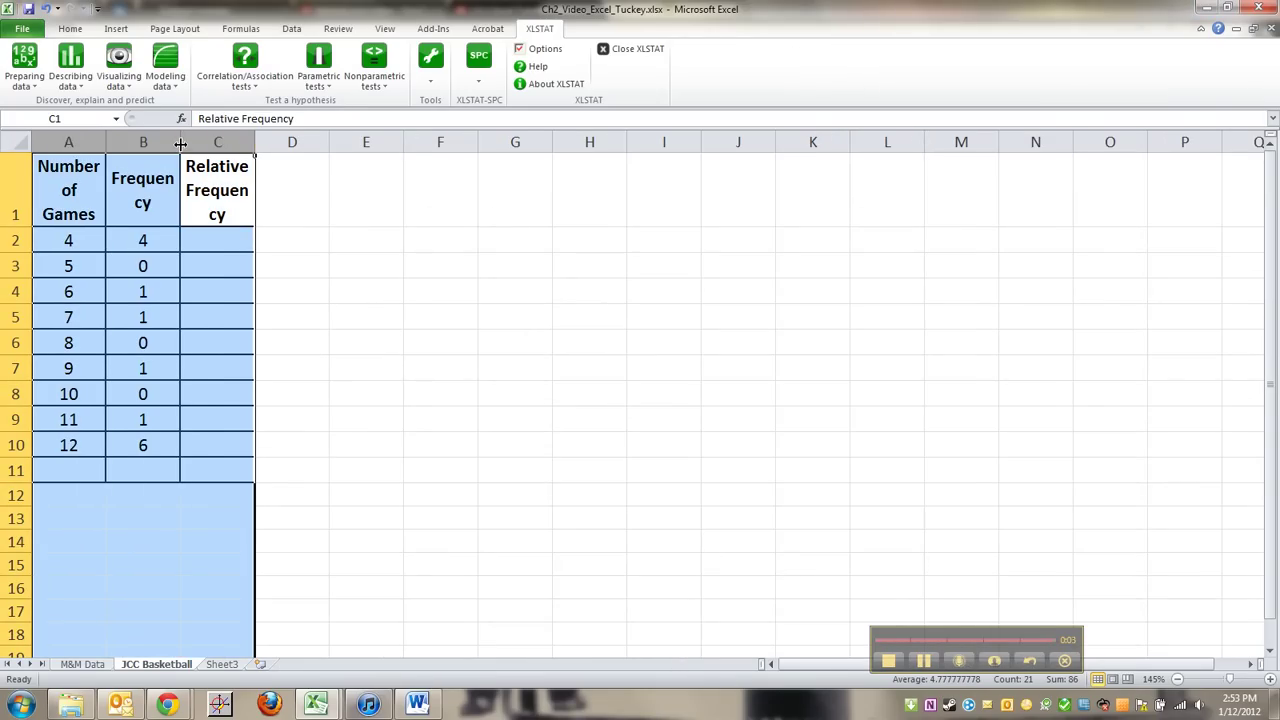
{"action": "left_click_drag", "start_coordinate": [180, 142], "coordinate": [274, 142]}
{"action": "left_click", "coordinate": [291, 291]}
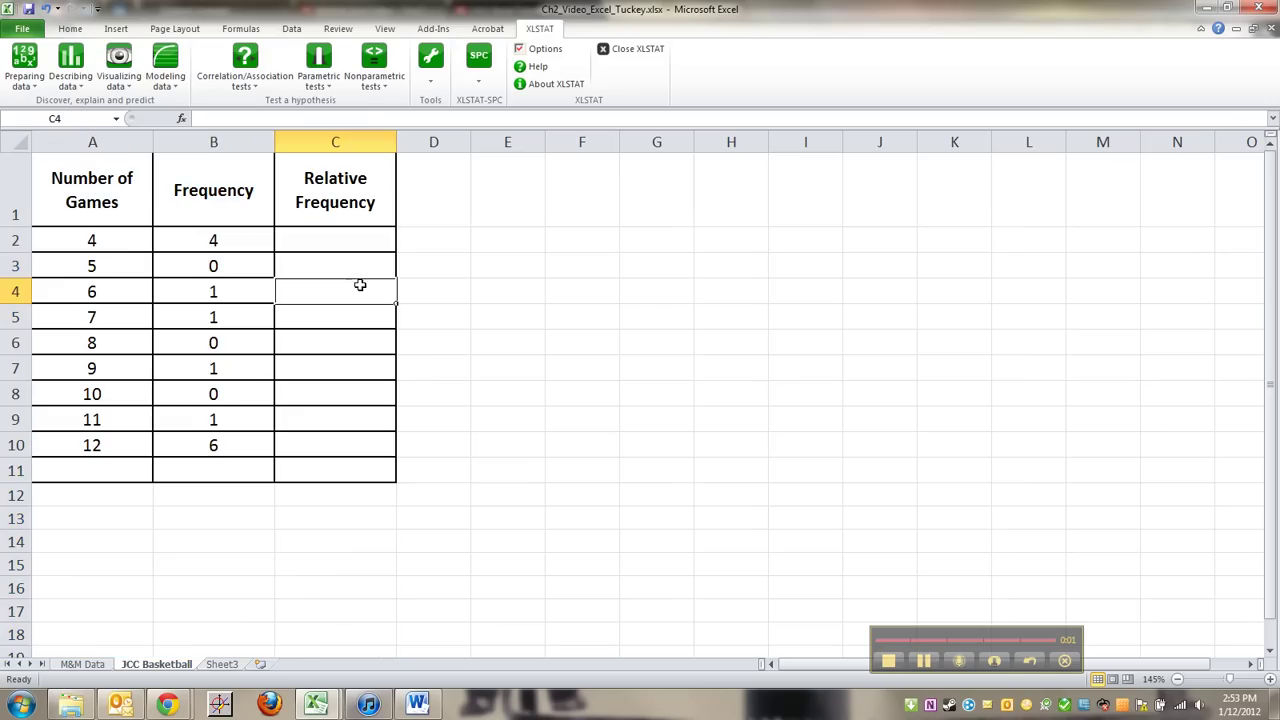